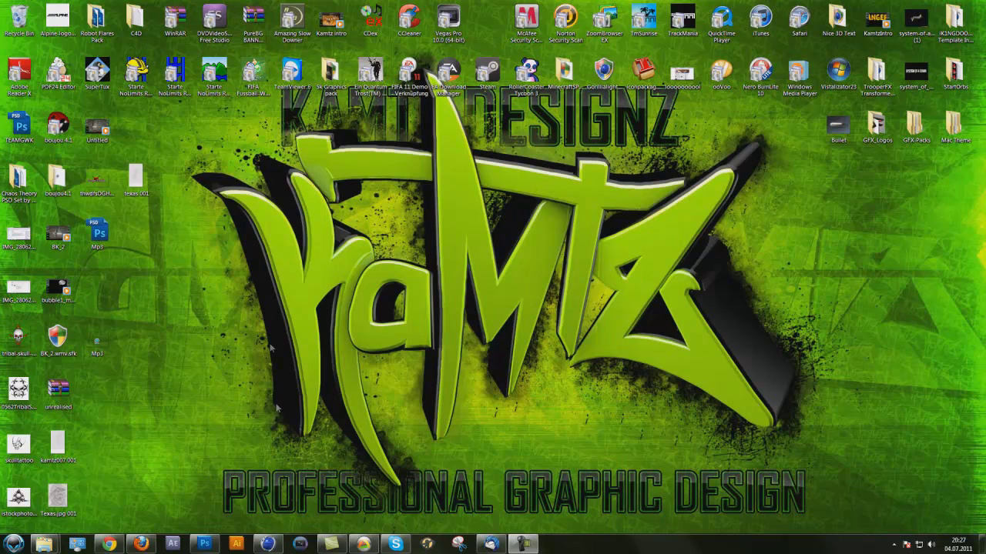
Switch to Photoshop and open the sketch image IMG_0256_1 from the 2011_07_04 folder.
click(204, 546)
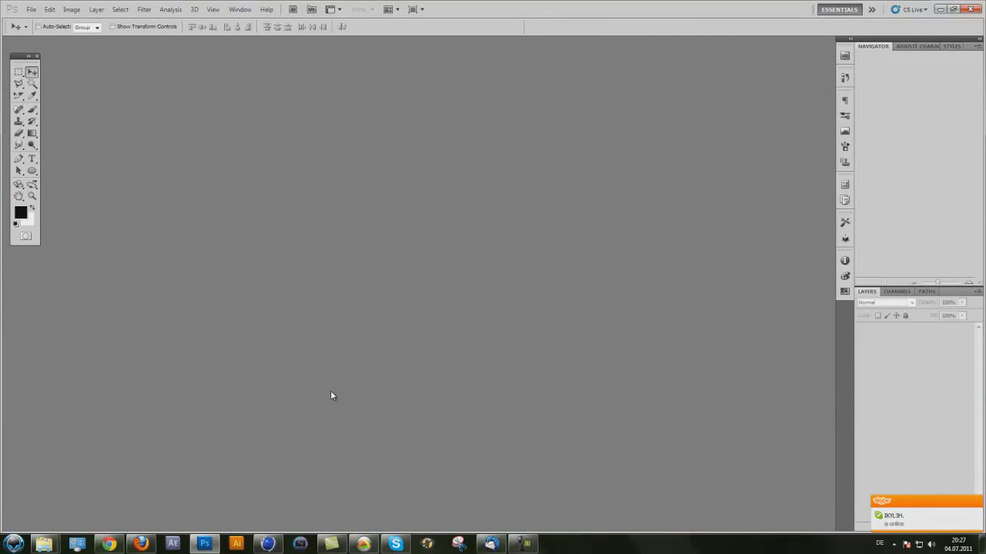
click(34, 10)
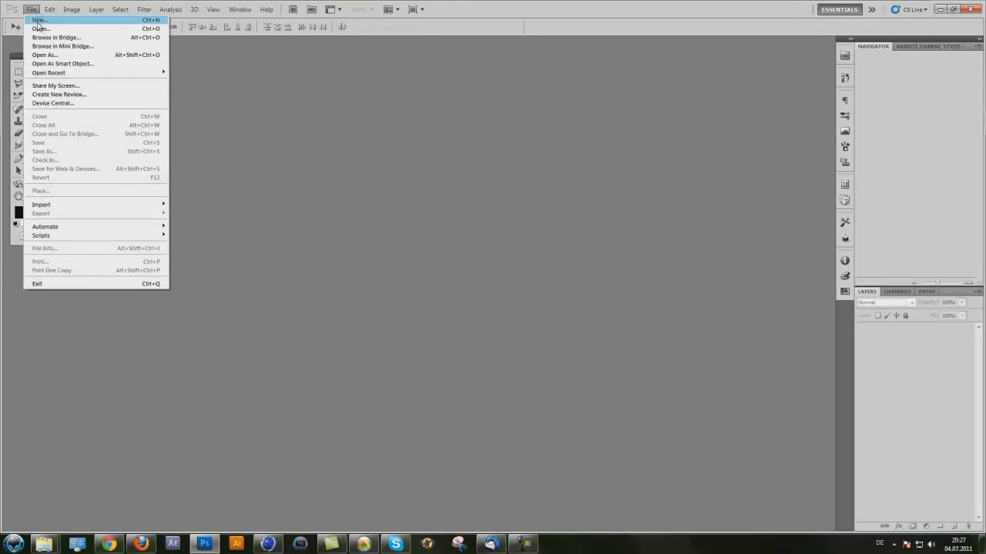
click(94, 21)
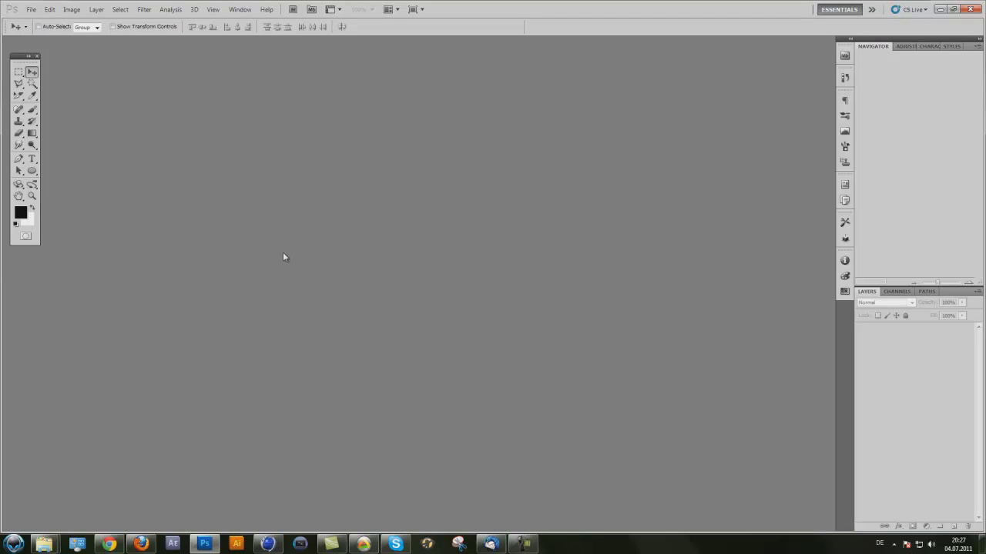
click(31, 10)
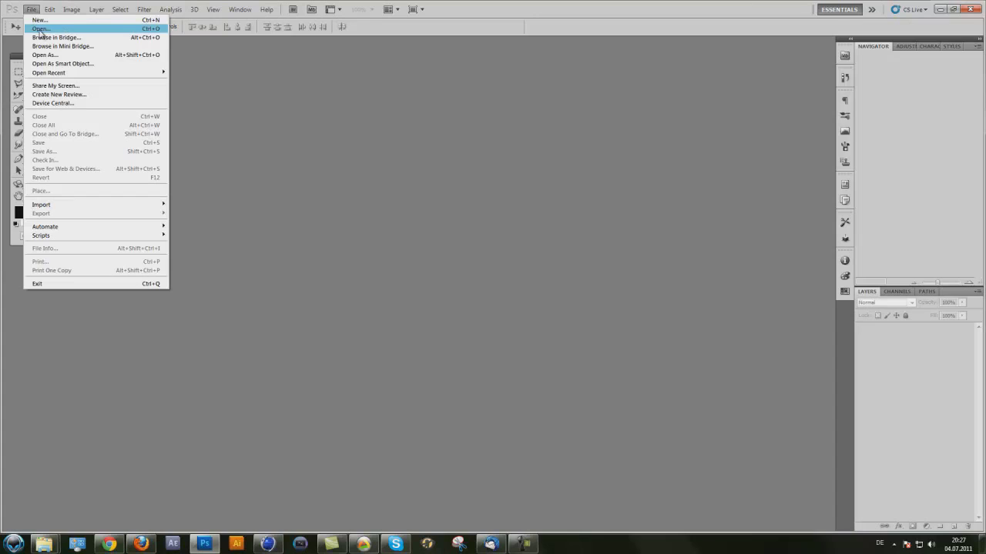
click(41, 29)
click(96, 81)
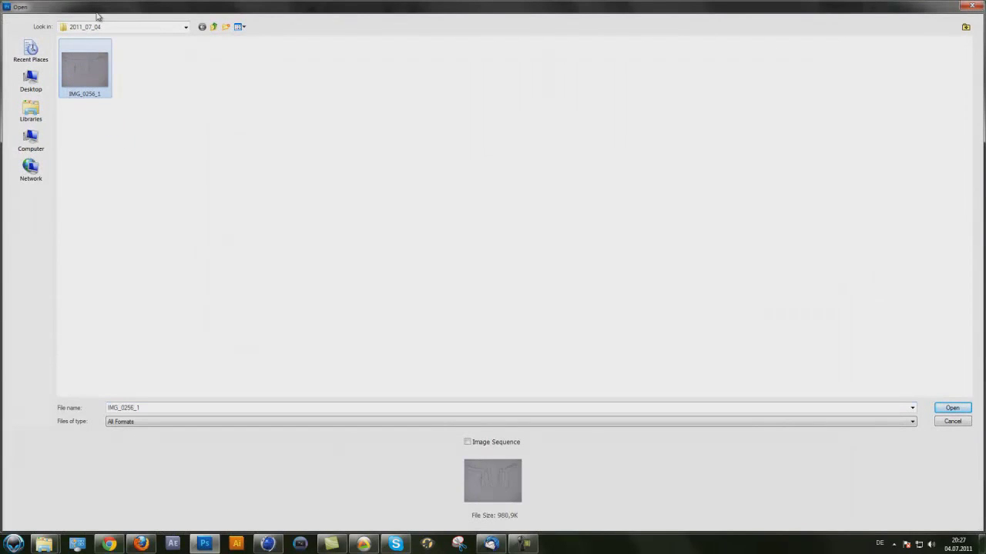
click(953, 408)
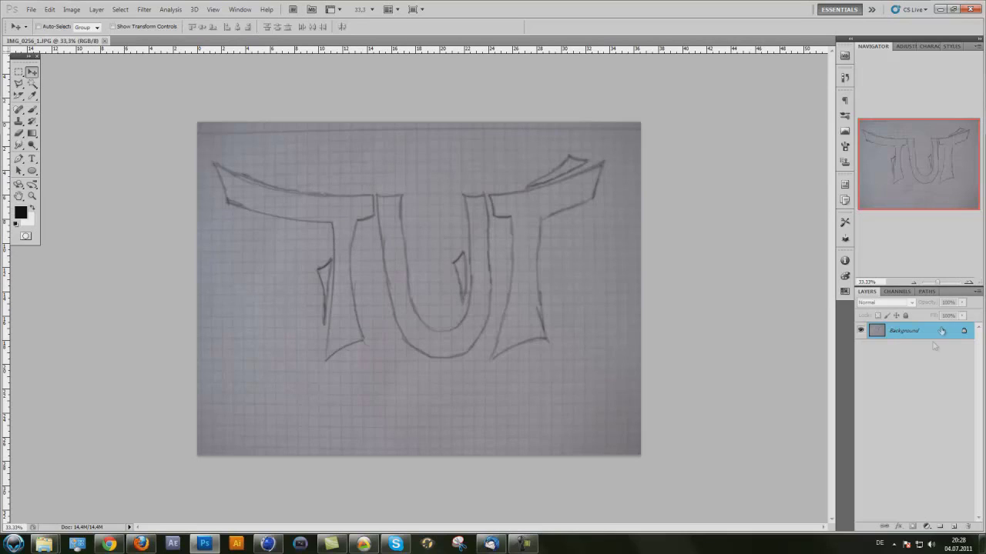
Add a new layer above the sketch and set the Pen tool to exclude overlapping path areas.
click(953, 526)
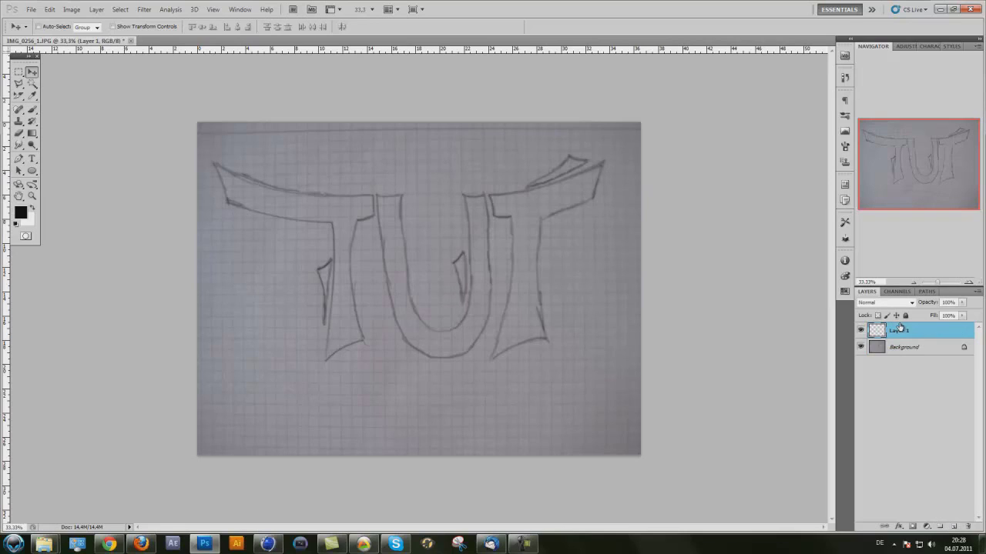
click(18, 158)
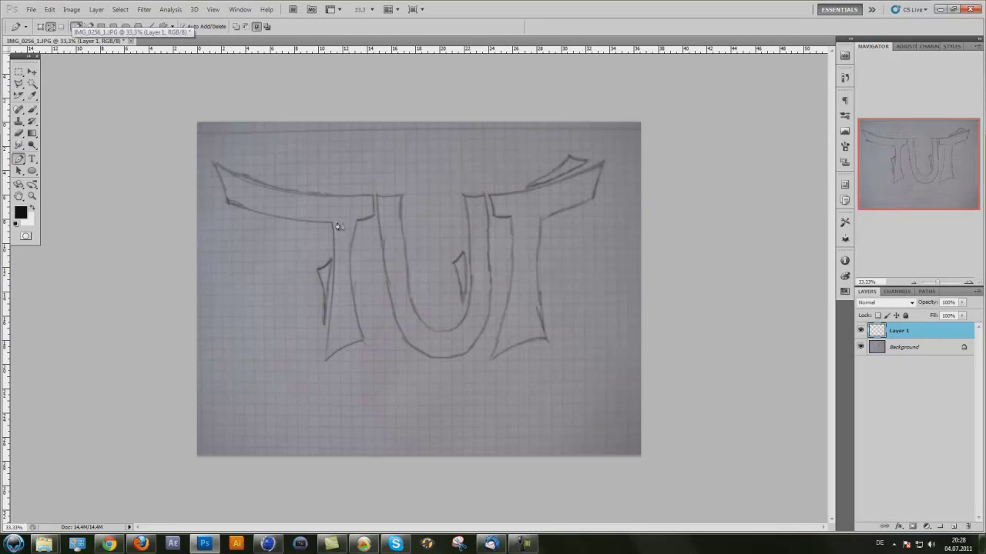
click(256, 27)
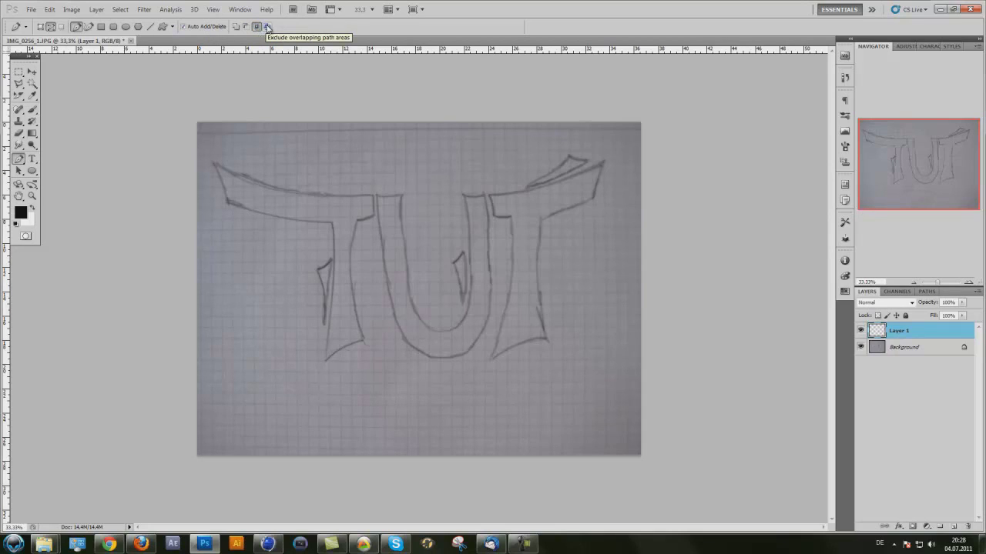
click(267, 27)
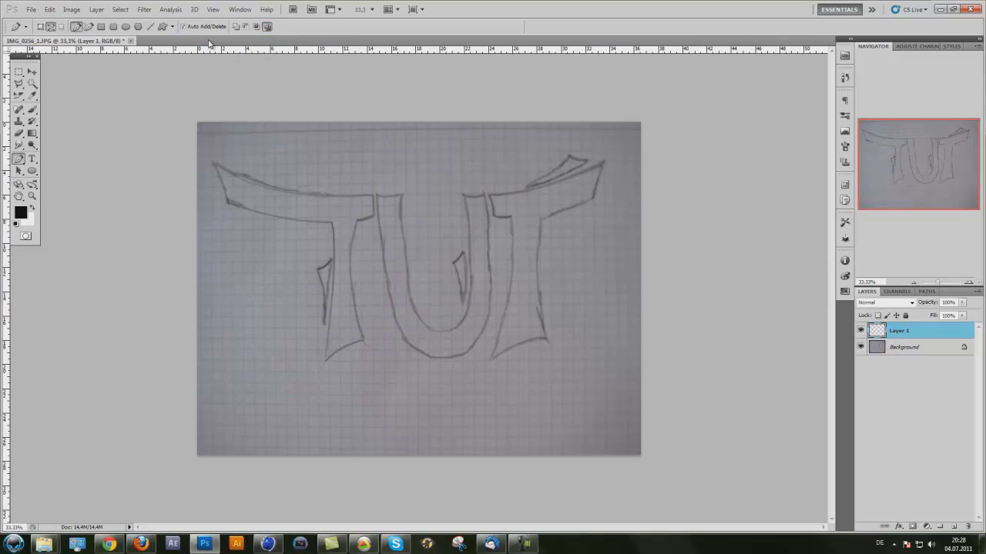
click(246, 27)
Trace the outline of the sketch's first T with the Pen tool as a closed path.
drag(324, 360, 310, 457)
click(325, 362)
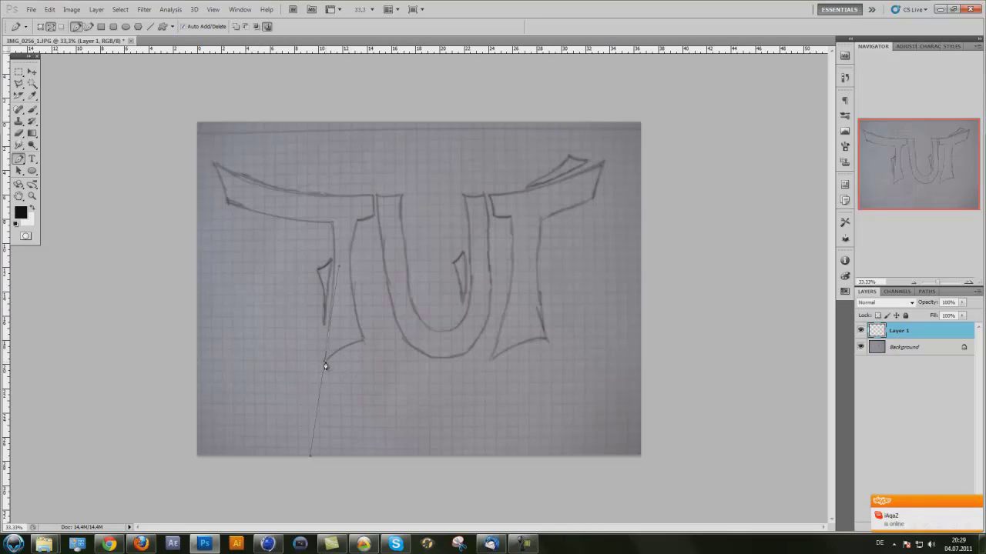
alt+click(324, 363)
mouse_move(362, 345)
mouse_down()
mouse_move(373, 334)
mouse_move(387, 341)
mouse_up()
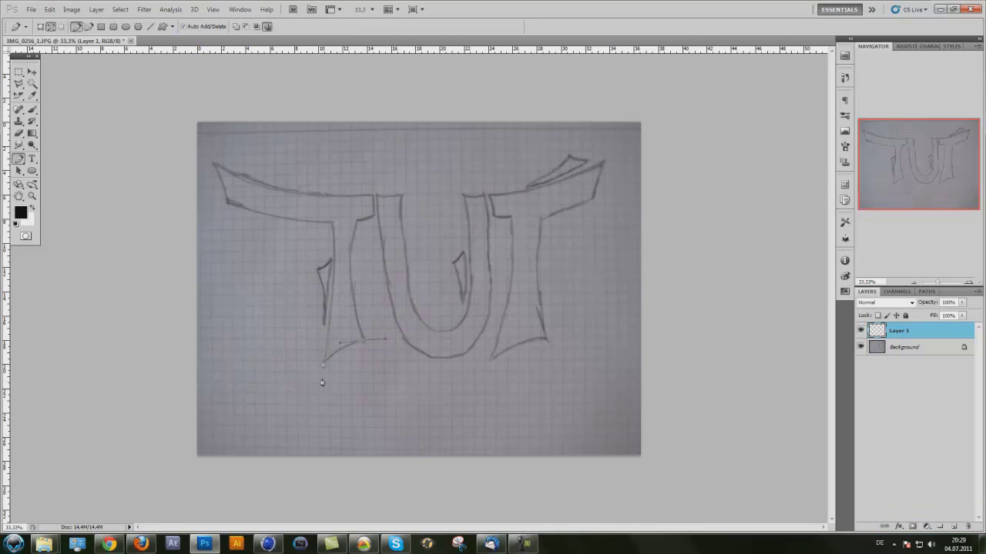
alt+click(362, 343)
click(374, 185)
drag(376, 183, 377, 188)
click(376, 221)
drag(212, 165, 144, 115)
alt+click(213, 165)
click(227, 204)
click(333, 223)
Fill the first T's path with the black foreground color at 100% opacity and delete the path.
right_click(353, 214)
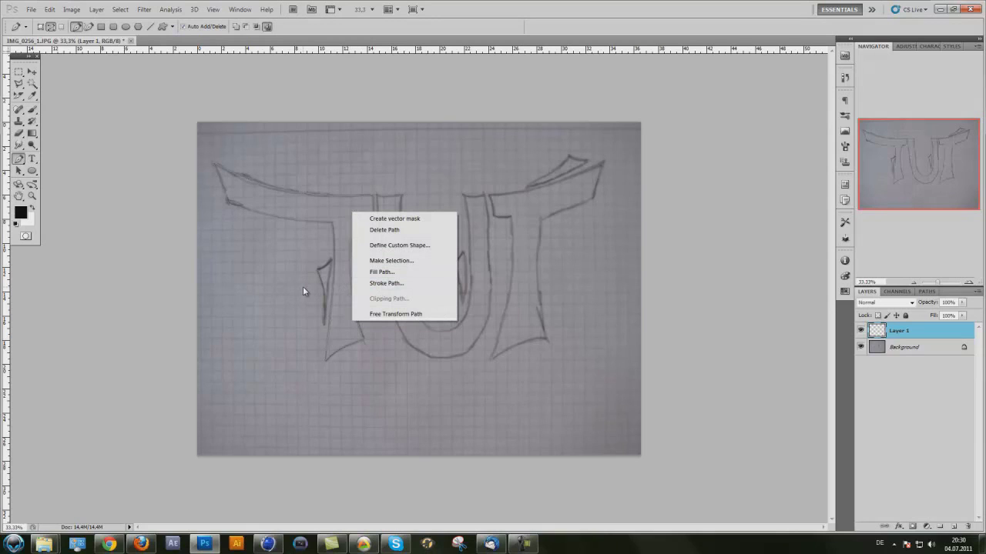
click(405, 272)
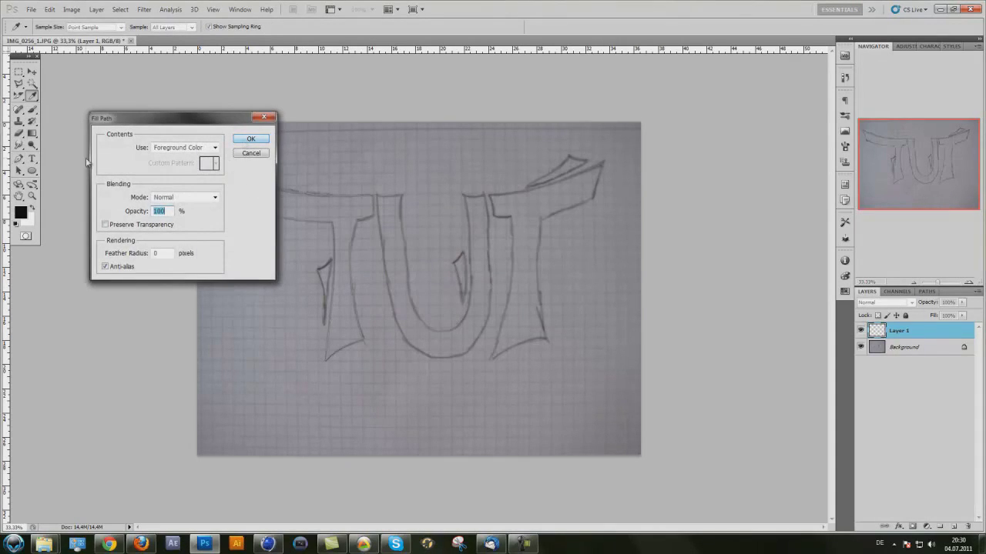
click(239, 138)
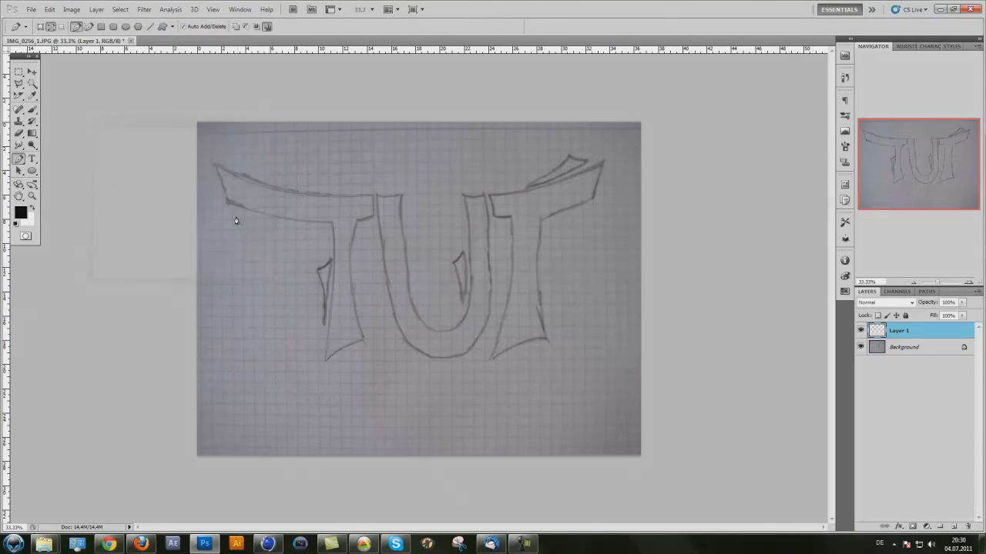
right_click(325, 204)
click(355, 222)
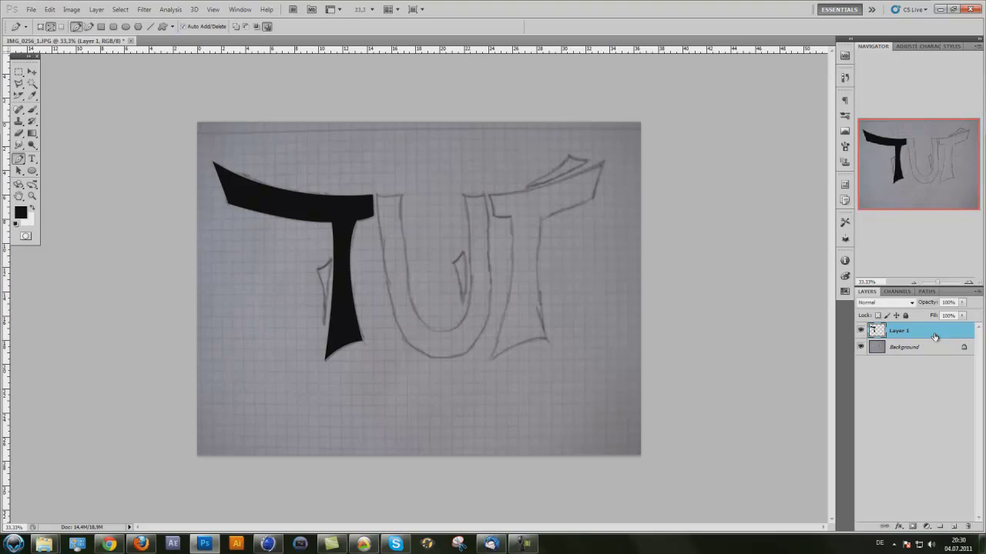
Rename the filled letter's layer T and add a new layer named U above it.
double_click(898, 331)
text(T)
key(Return)
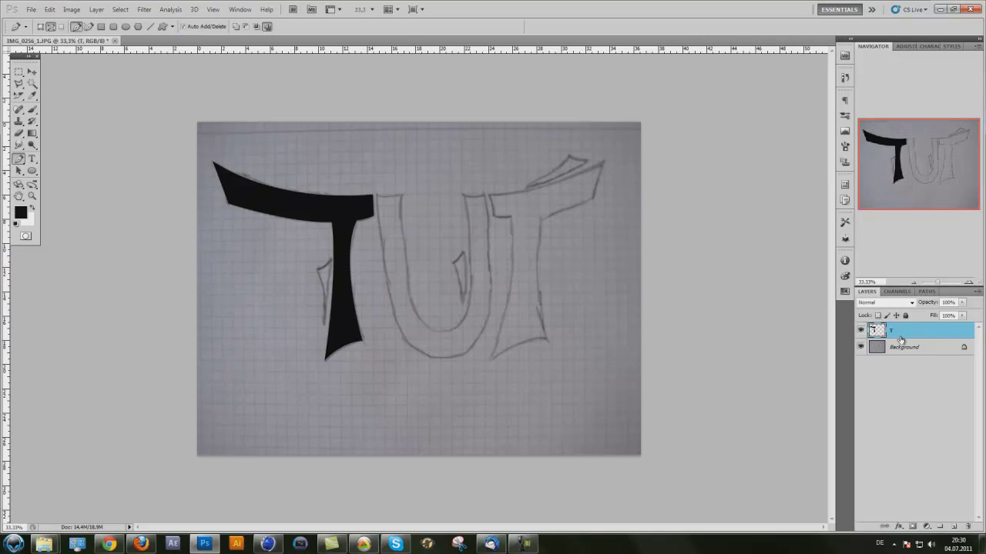
click(955, 527)
double_click(899, 330)
text(U)
key(Return)
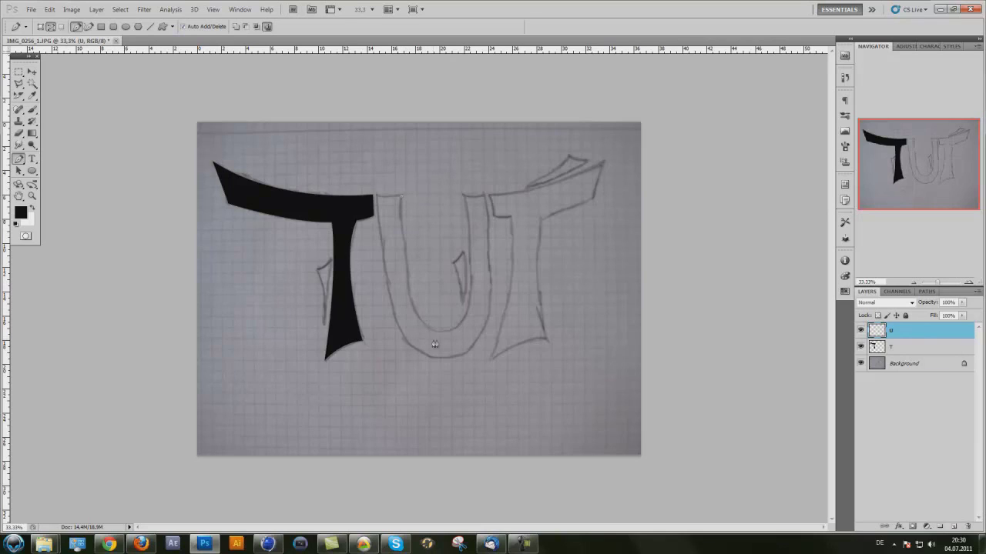
Trace the inner and outer outline of the sketched U with the Pen tool as a closed path.
drag(443, 332, 488, 328)
drag(463, 197, 441, 47)
alt+click(464, 198)
click(483, 197)
drag(393, 371, 371, 370)
drag(376, 194, 376, 17)
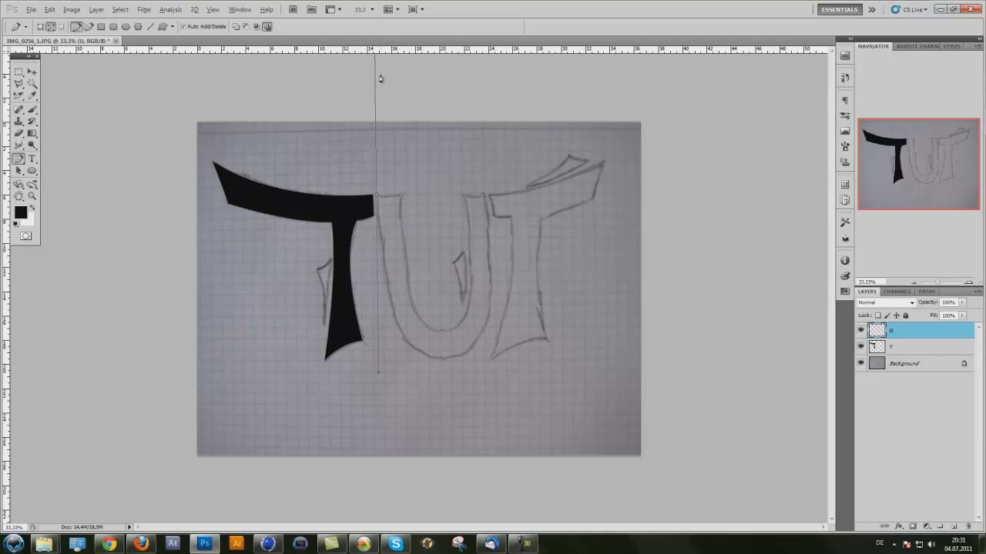
click(376, 197)
click(401, 200)
Fill the U path with the black foreground color at 100% opacity and delete the path.
right_click(437, 348)
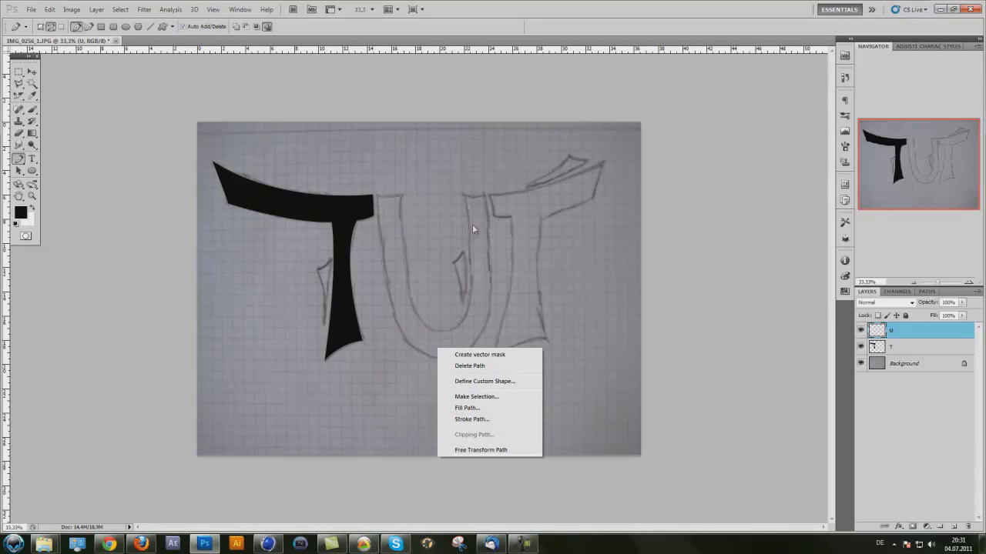
click(466, 409)
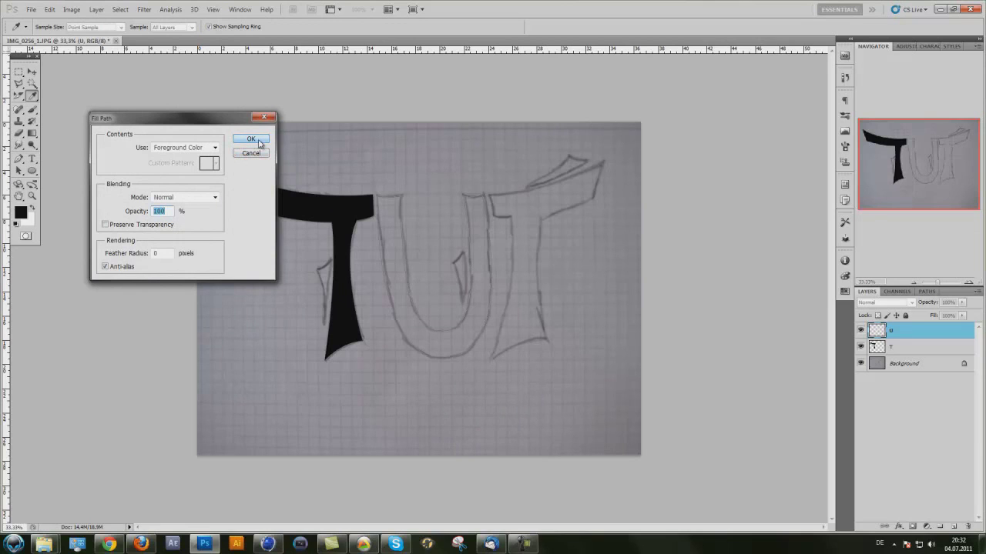
click(252, 139)
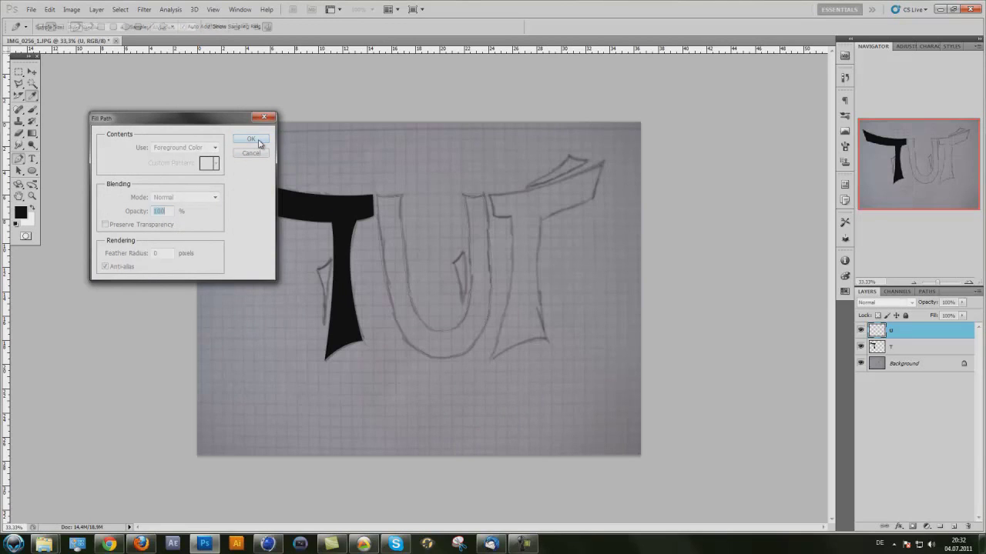
right_click(383, 222)
click(391, 239)
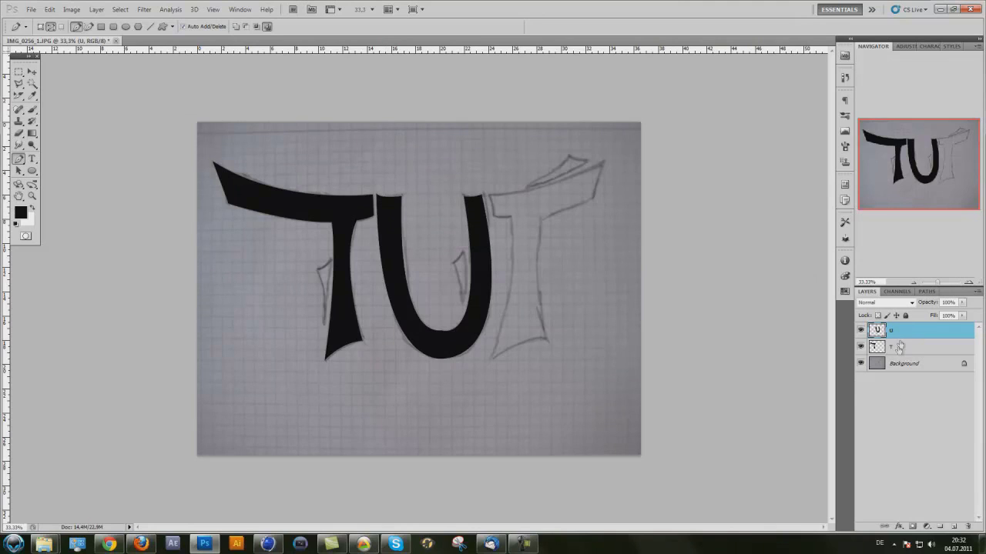
Add a new layer named T above the U layer for the last letter.
click(954, 526)
double_click(899, 331)
text(T)
key(Return)
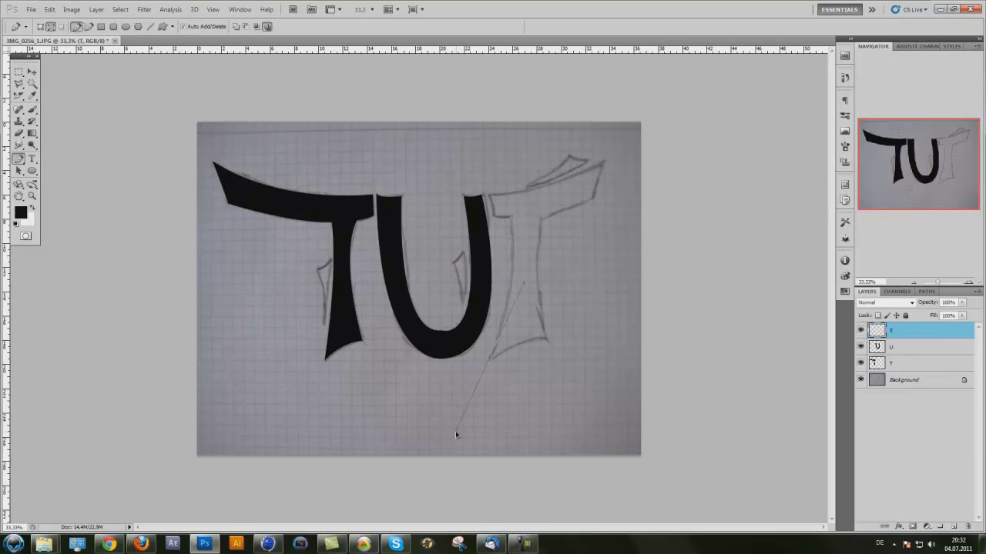
Trace the second T's outline with the Pen tool, stepping back in the history to remove a misplaced anchor point.
alt+click(490, 358)
alt+click(547, 340)
click(844, 77)
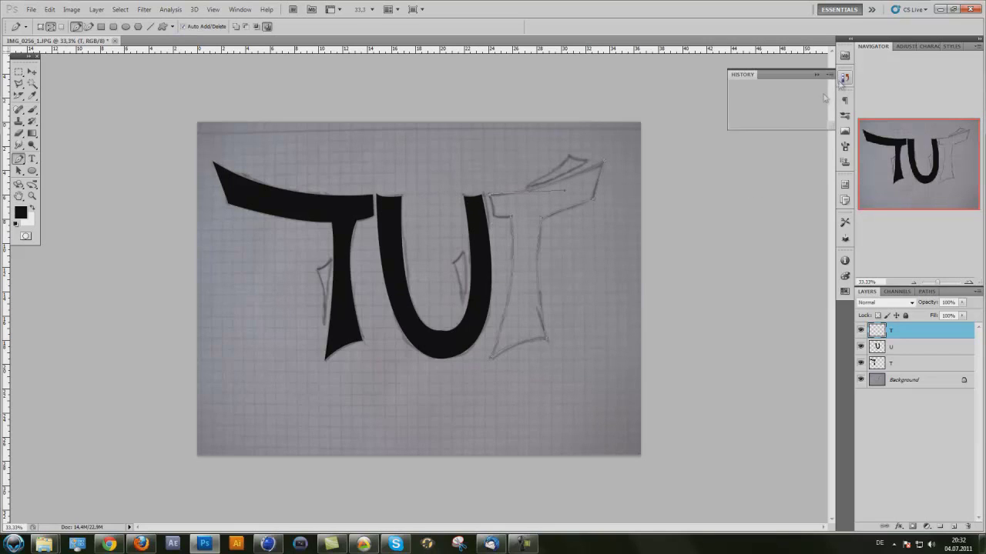
click(791, 106)
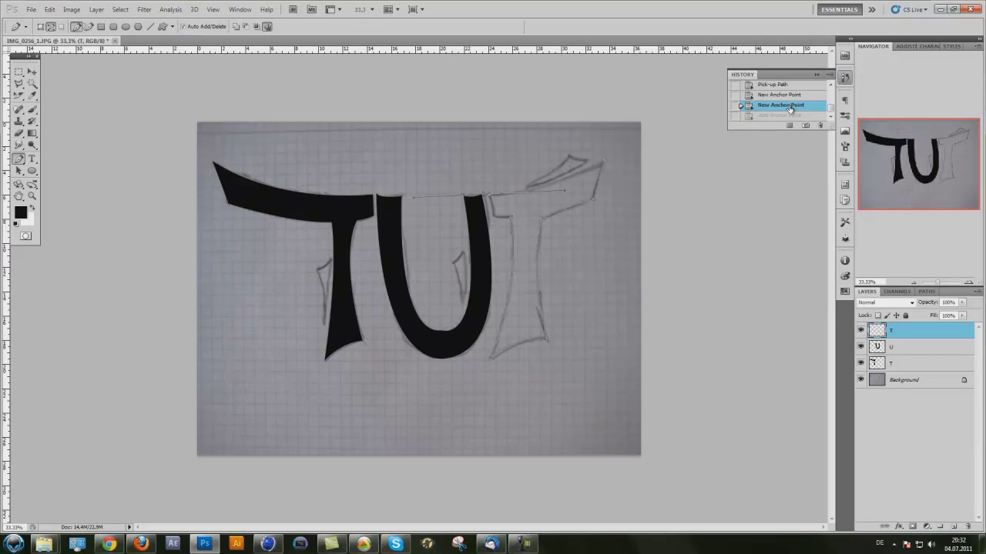
click(816, 74)
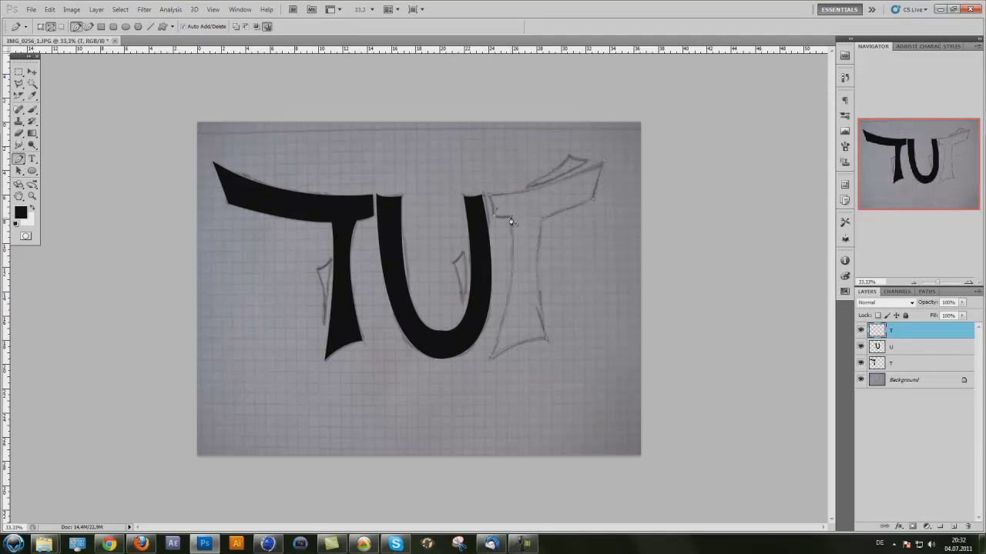
Fill the second T's path with the foreground color and delete the path.
right_click(550, 195)
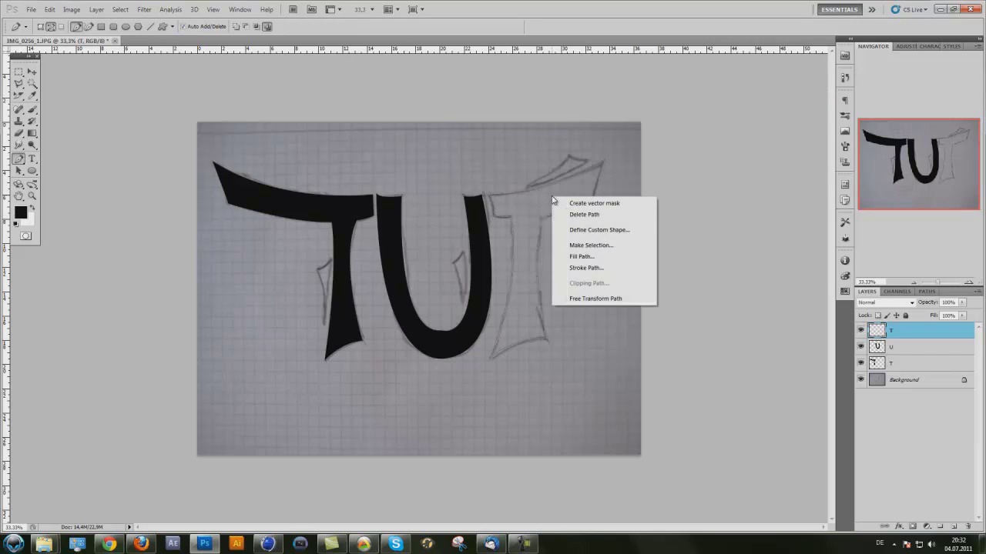
click(578, 256)
click(250, 139)
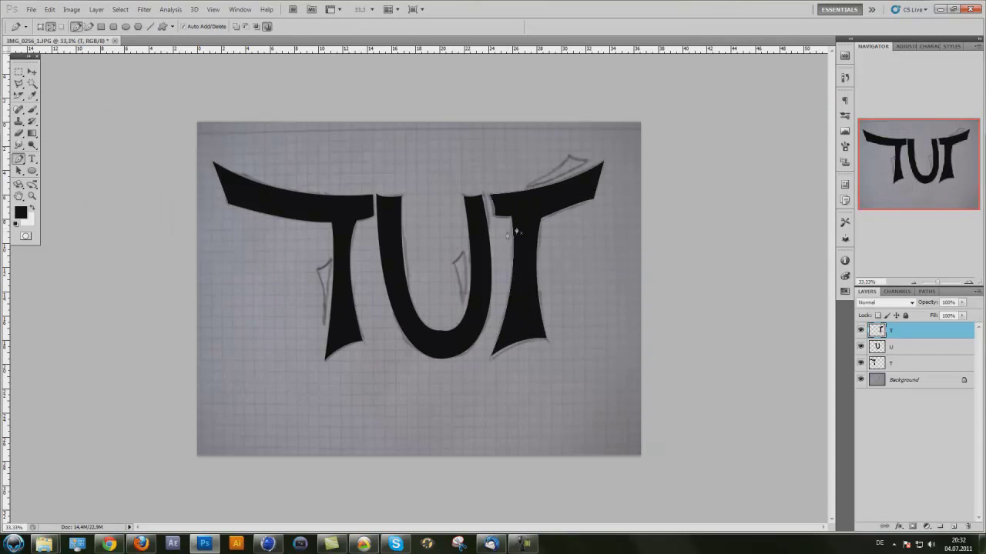
right_click(527, 223)
click(538, 235)
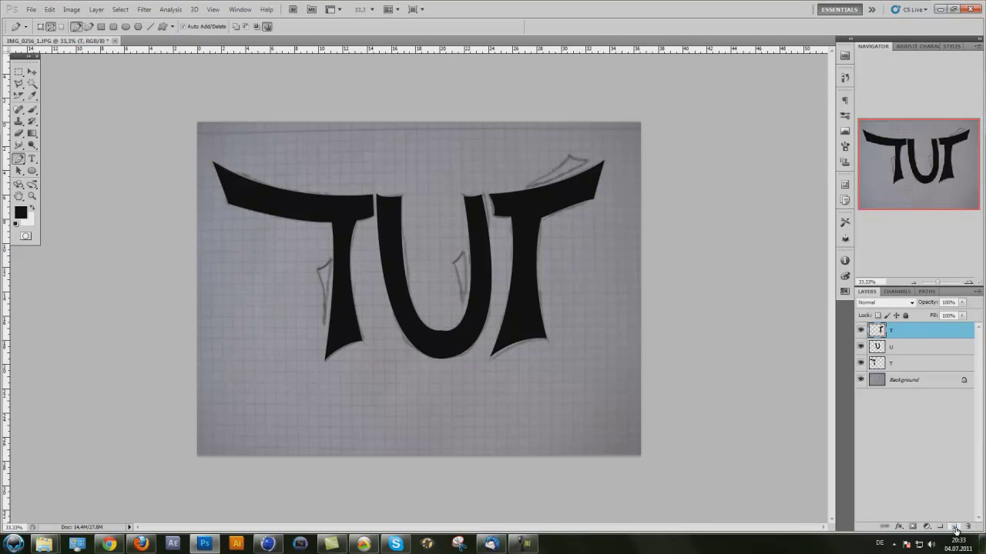
Add a new layer inside a new layer group, name the group ADS and collapse it.
click(954, 527)
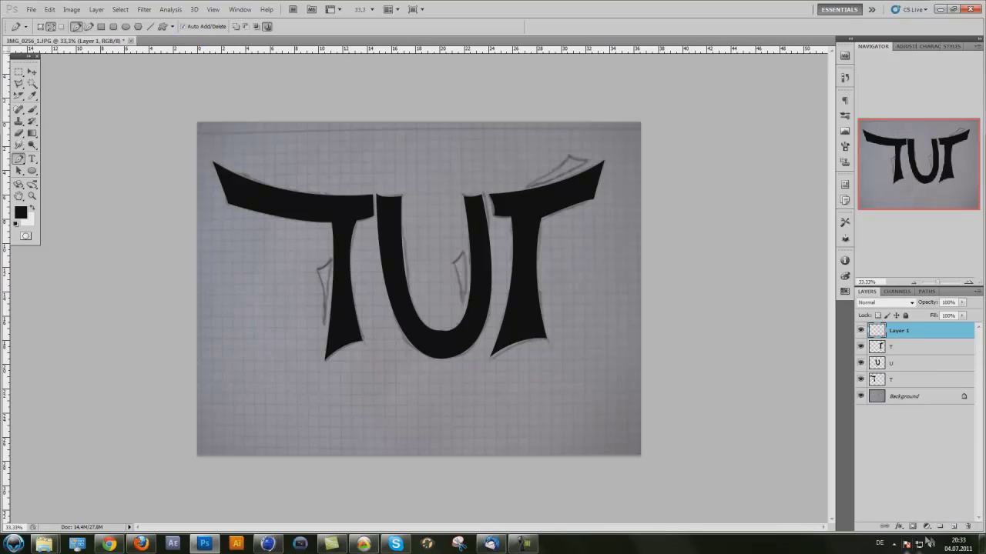
click(940, 528)
drag(900, 348, 903, 332)
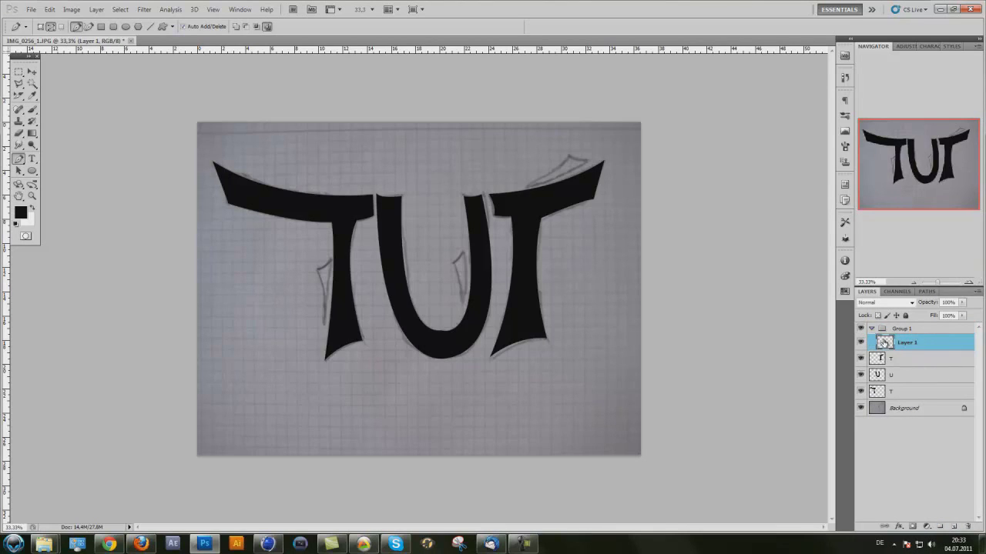
double_click(900, 329)
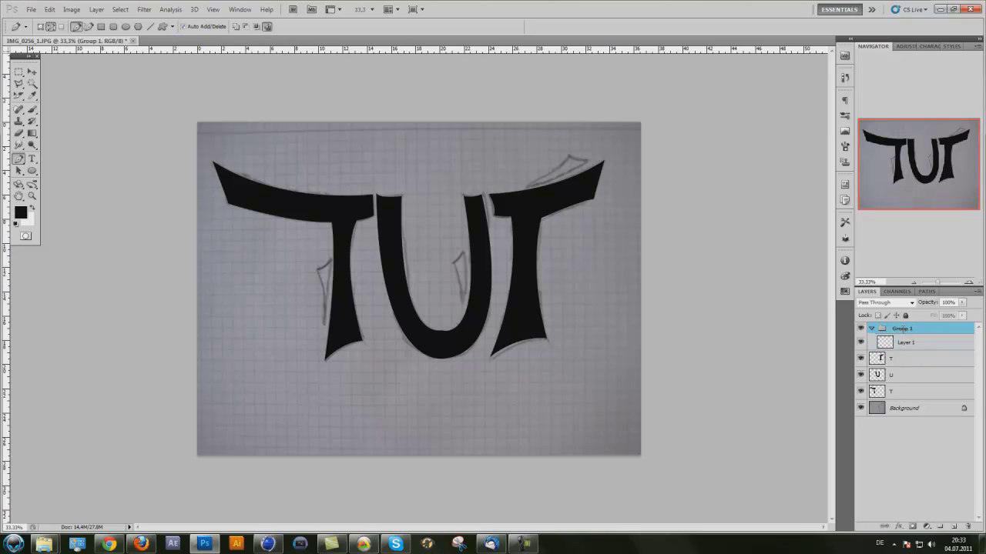
text(ADS)
key(Return)
click(871, 329)
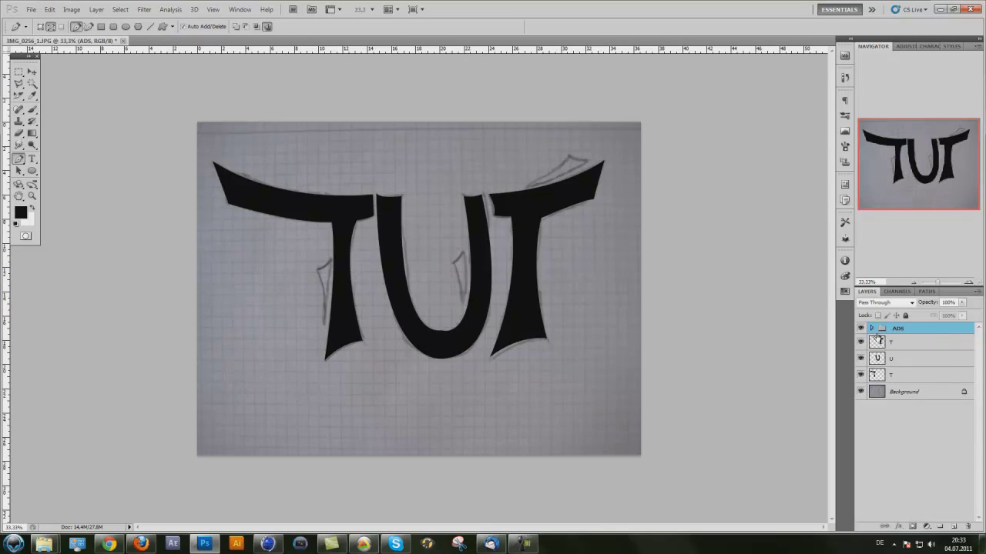
Add a new layer group above the letter layers, below the ADS group, and name it letters.
click(897, 342)
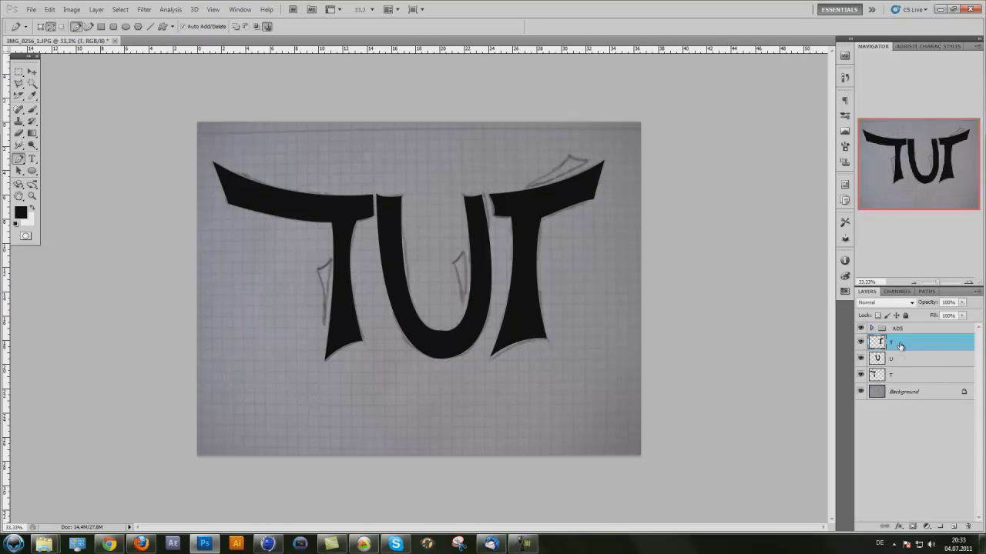
click(939, 527)
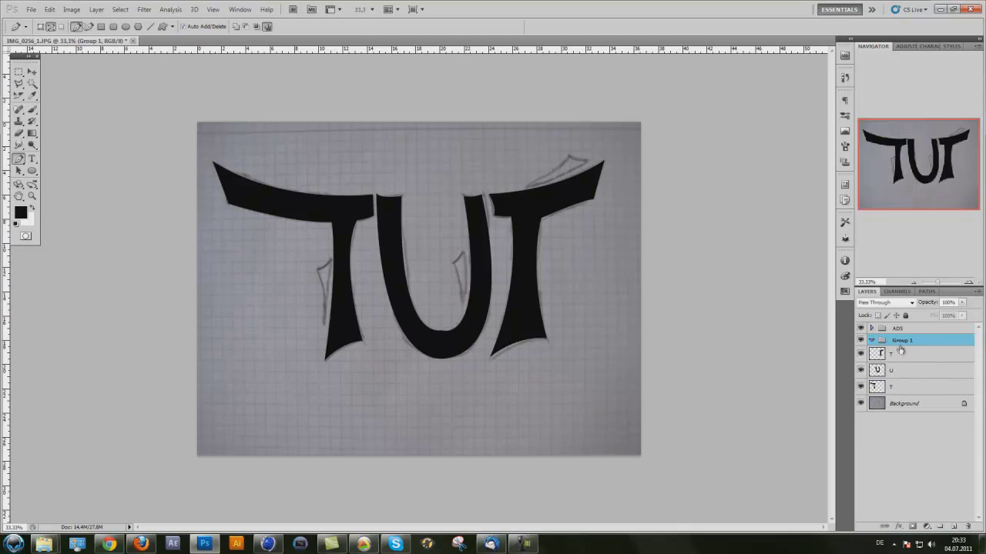
double_click(900, 344)
click(568, 193)
double_click(901, 341)
text(letters)
Move the T, U and T layers together into the letters group and collapse it.
click(898, 354)
shift+click(898, 387)
click(899, 341)
click(895, 355)
shift+click(899, 387)
drag(903, 369, 880, 346)
click(871, 341)
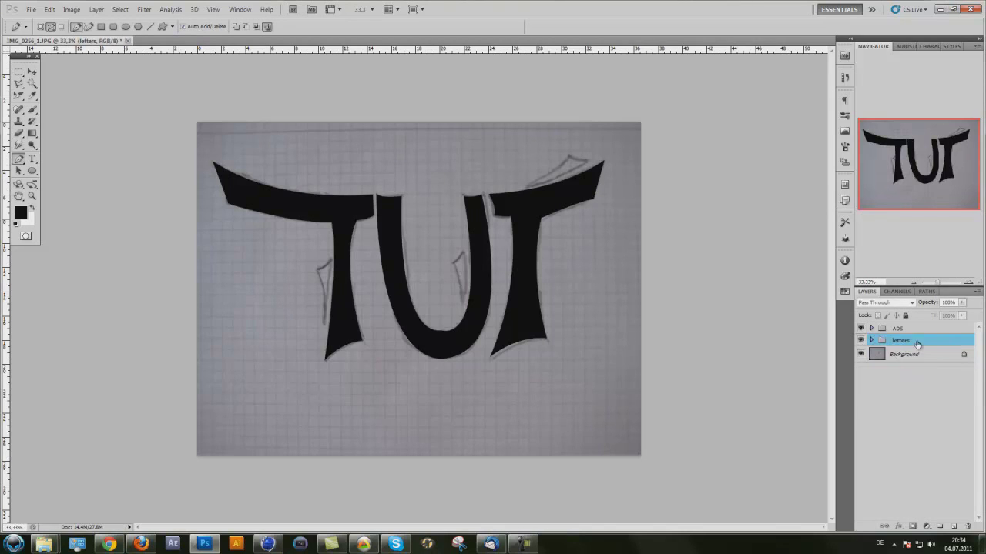
Trace the small accent shape beside the first T's stem with the Pen tool on the empty layer inside the ADS group.
click(871, 328)
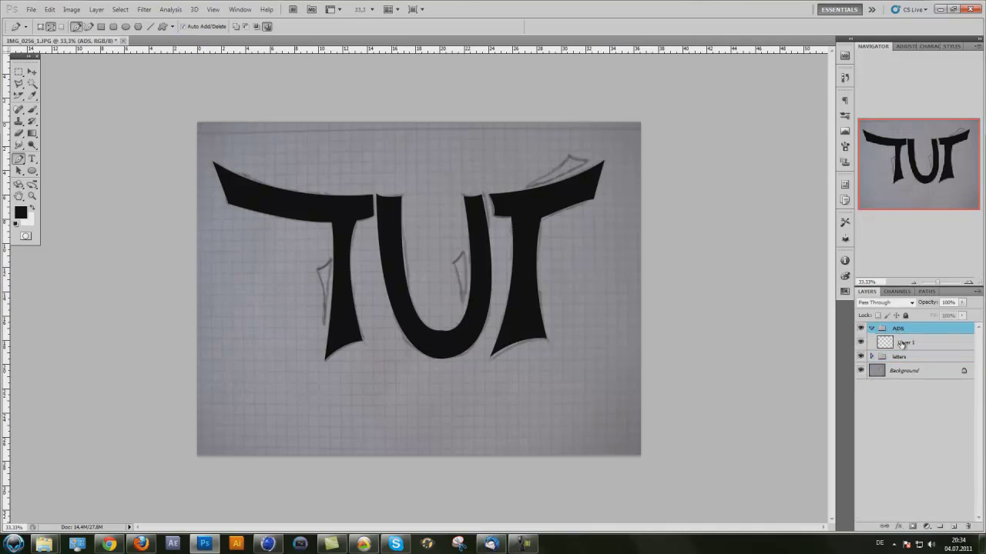
key(ctrl+shift+alt+n)
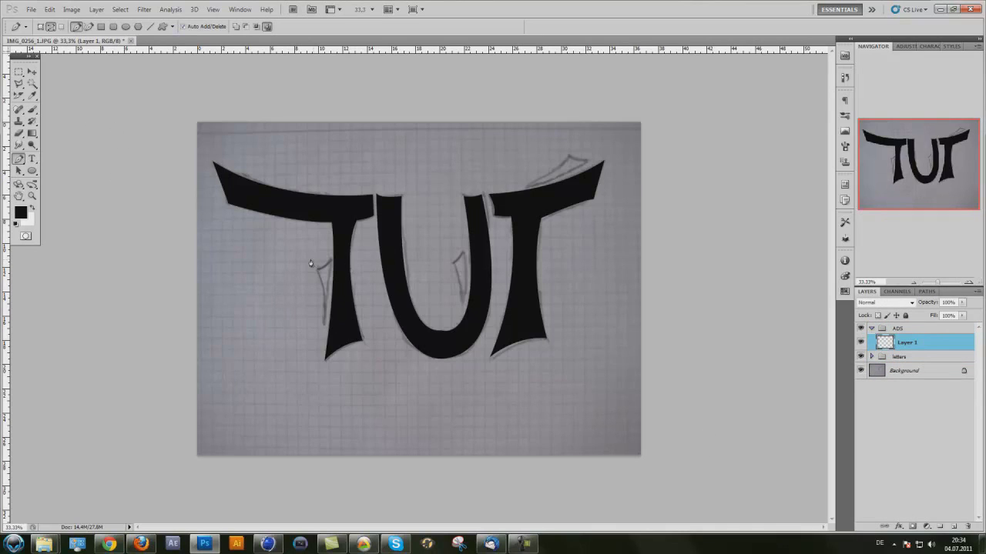
click(319, 285)
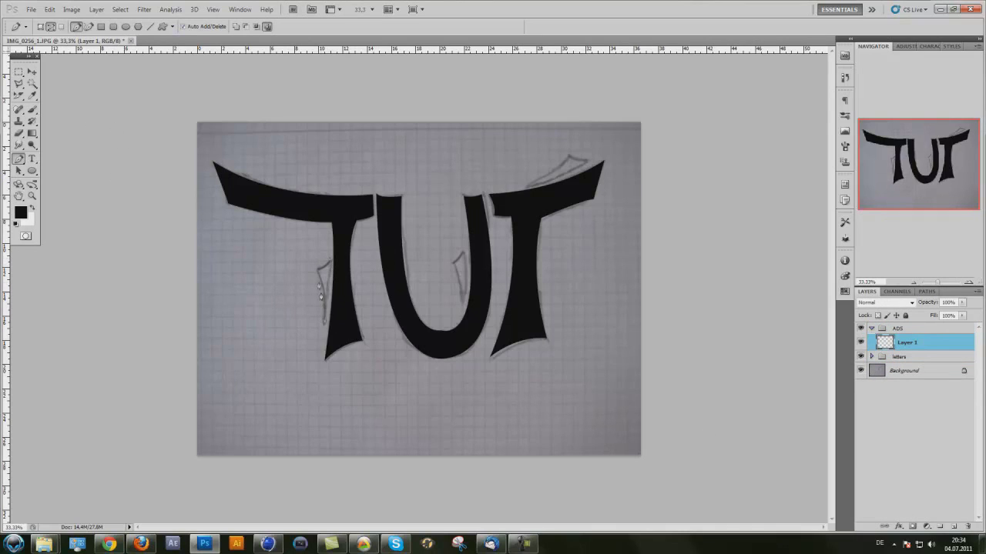
click(309, 246)
Fill the first T's accent path with the foreground color and delete the path.
right_click(325, 266)
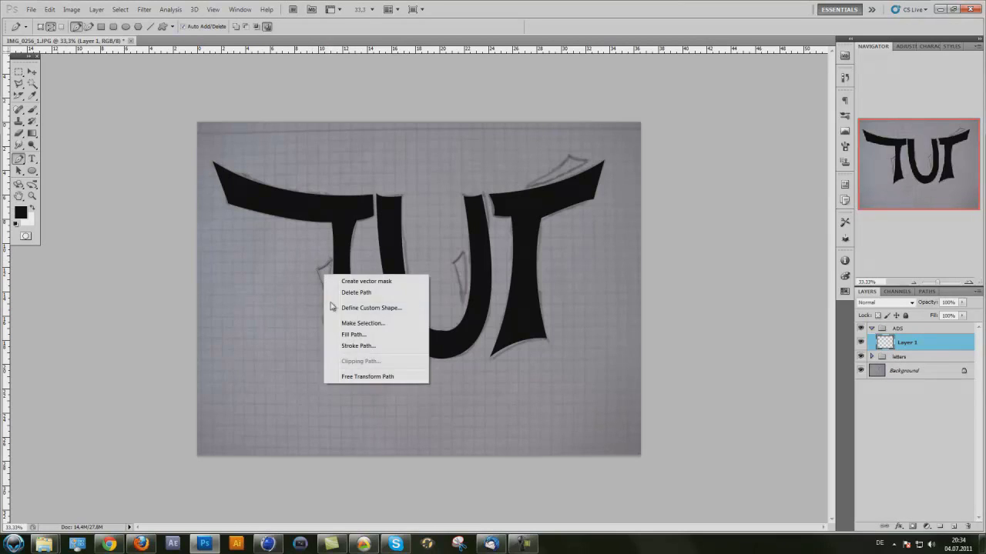
click(350, 333)
click(250, 139)
right_click(325, 275)
click(358, 296)
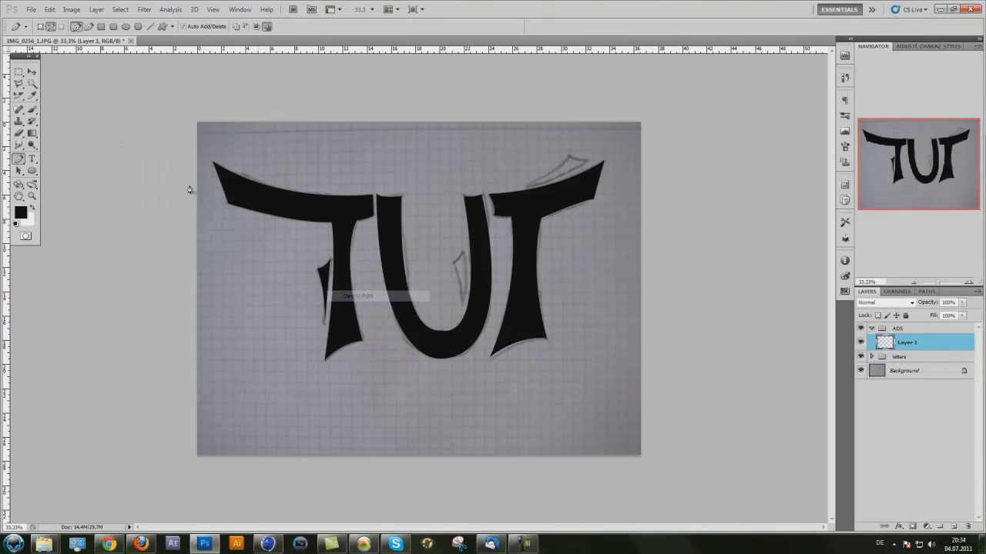
Add another layer in the ADS group and trace the small accent shape inside the U with the Pen tool.
click(953, 528)
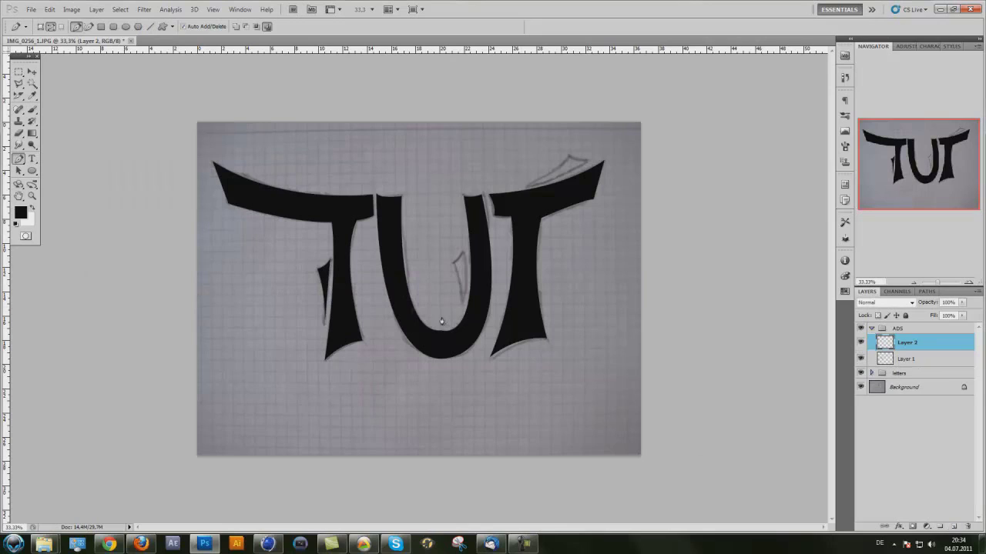
right_click(322, 274)
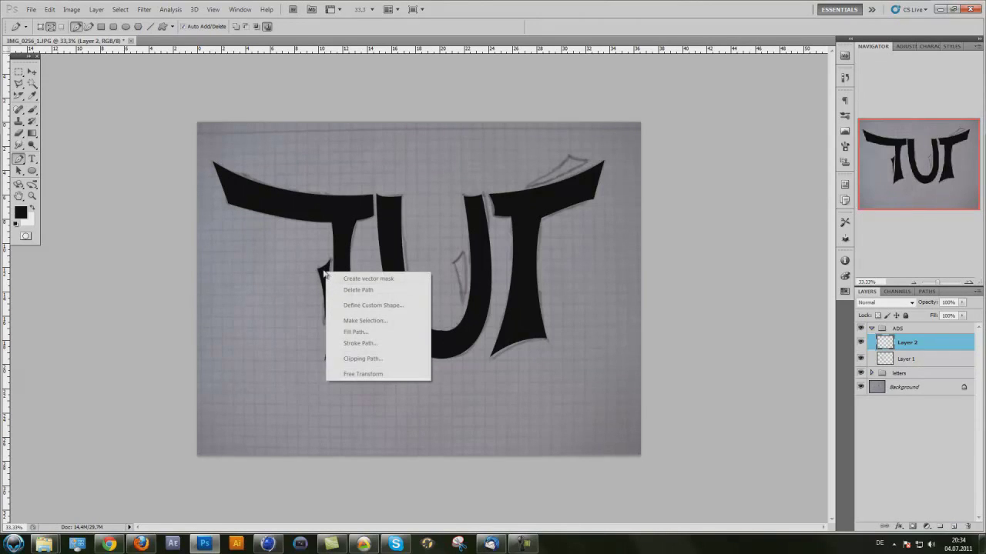
click(330, 296)
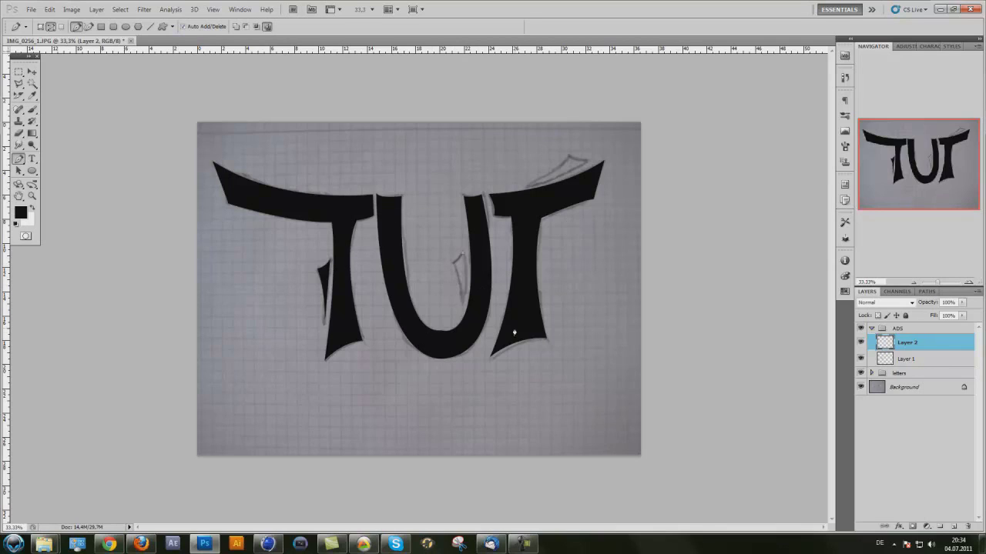
click(428, 331)
click(462, 297)
Fill the U's accent path with the foreground color and delete the path.
right_click(460, 266)
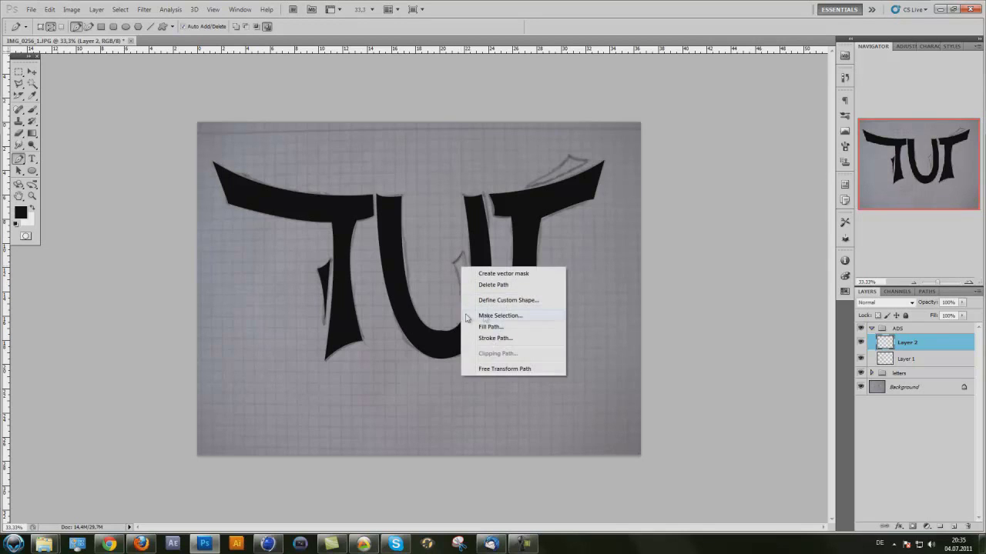
click(483, 330)
click(251, 141)
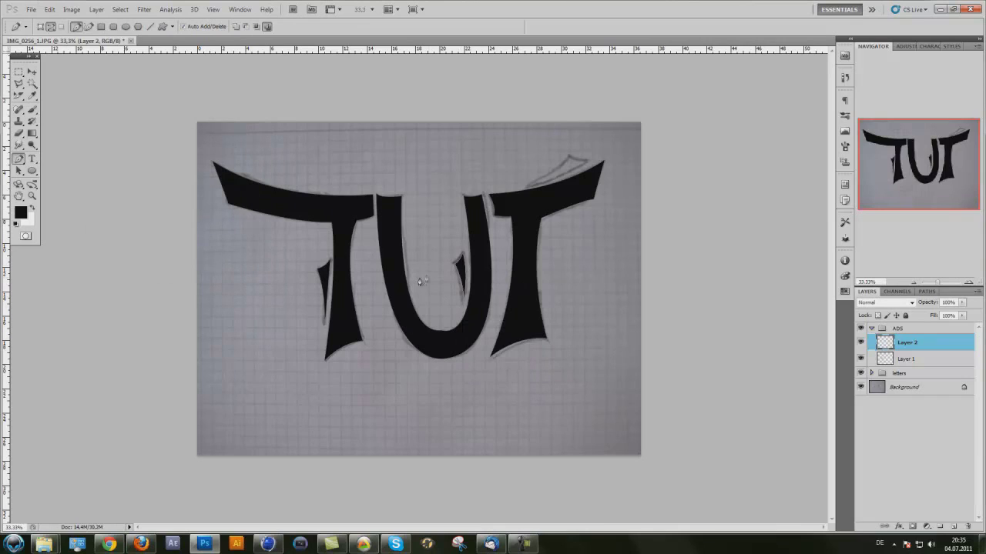
right_click(465, 266)
click(473, 294)
Add a third layer in the ADS group and trace the accent shape above the last T's crossbar.
click(954, 527)
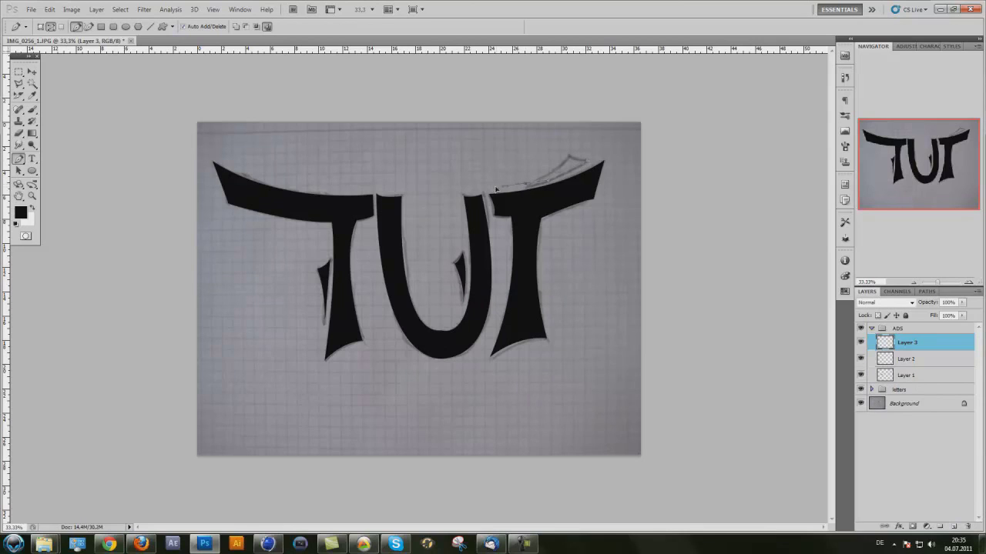
click(596, 162)
Fill the accent path above the last T with the foreground color and delete the path.
right_click(580, 161)
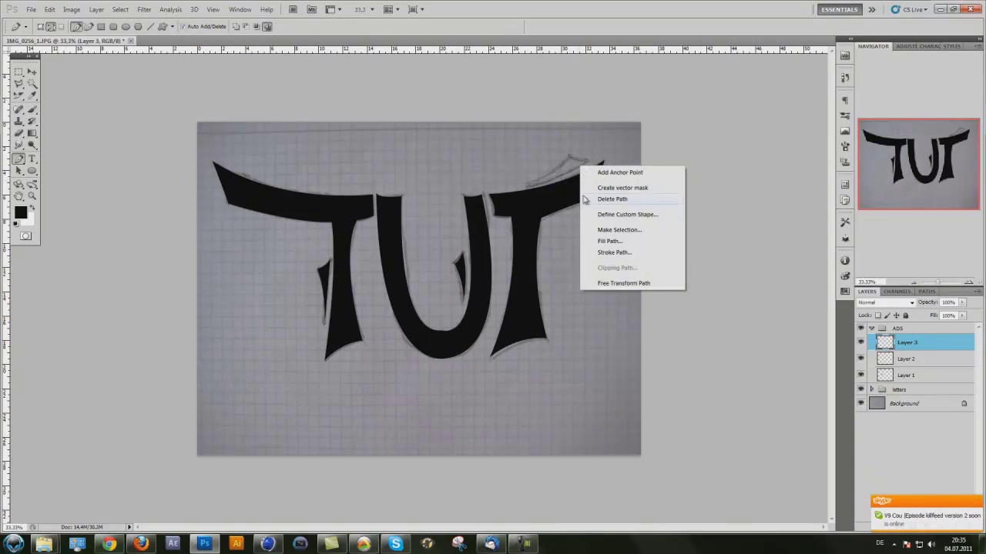
click(605, 240)
click(251, 138)
right_click(571, 162)
click(591, 183)
Collapse the ADS group and hide the Background layer with the sketch photo.
click(872, 329)
click(861, 328)
click(860, 329)
click(860, 354)
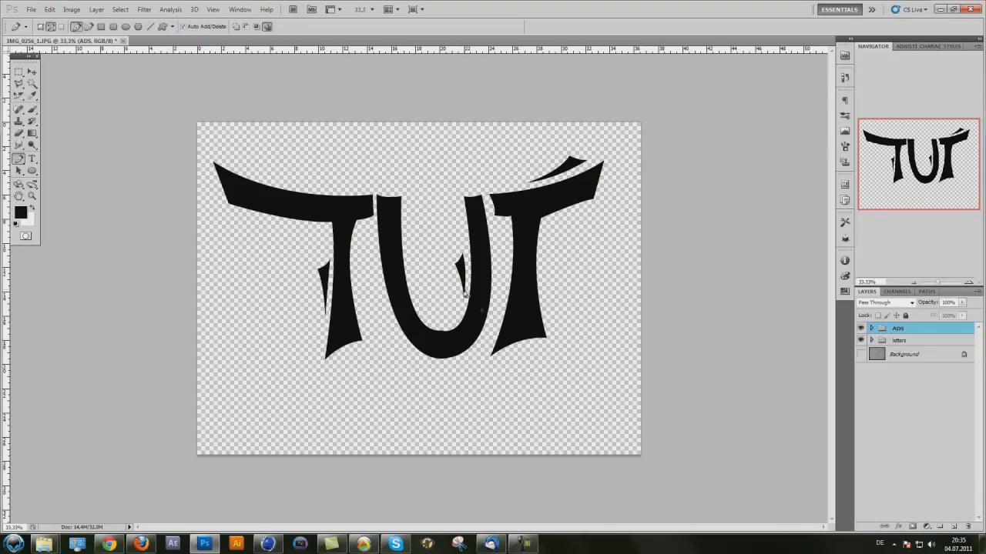
Duplicate the hidden Background layer and add an empty layer above the copy, directly below the letters group.
click(893, 354)
click(954, 527)
drag(939, 392, 953, 527)
double_click(898, 356)
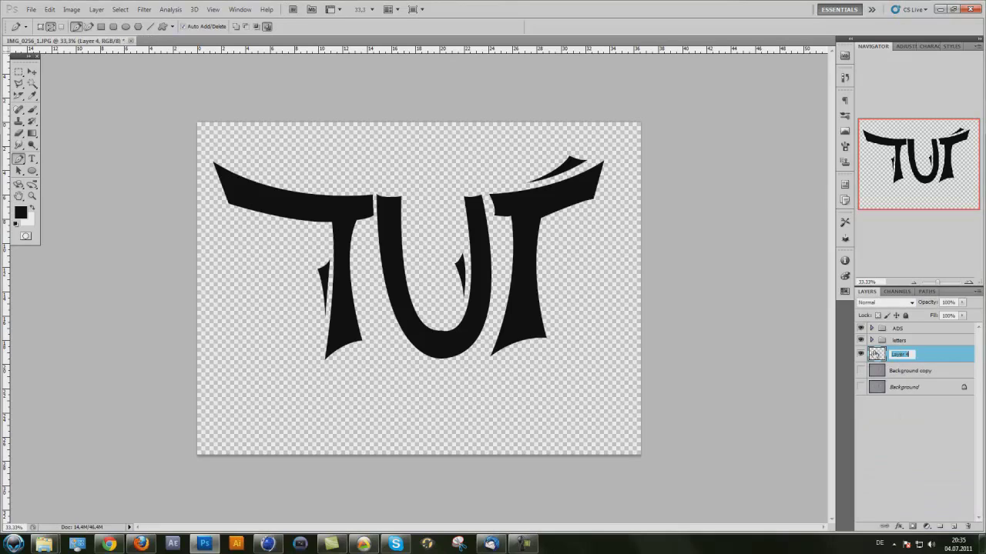
key(Return)
Swap the foreground and background colors and fill the new empty layer with the light color using the Paint Bucket Tool.
click(31, 133)
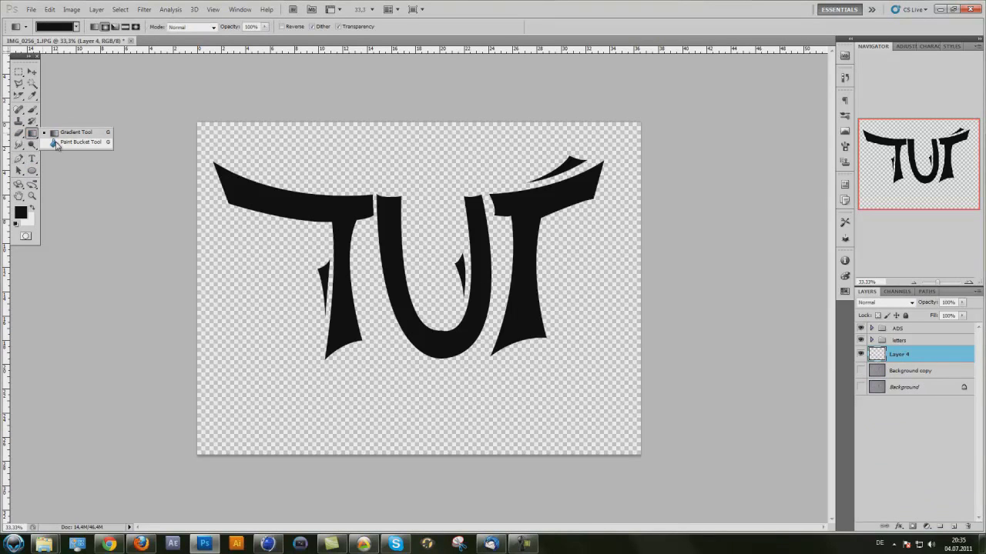
click(57, 143)
click(33, 208)
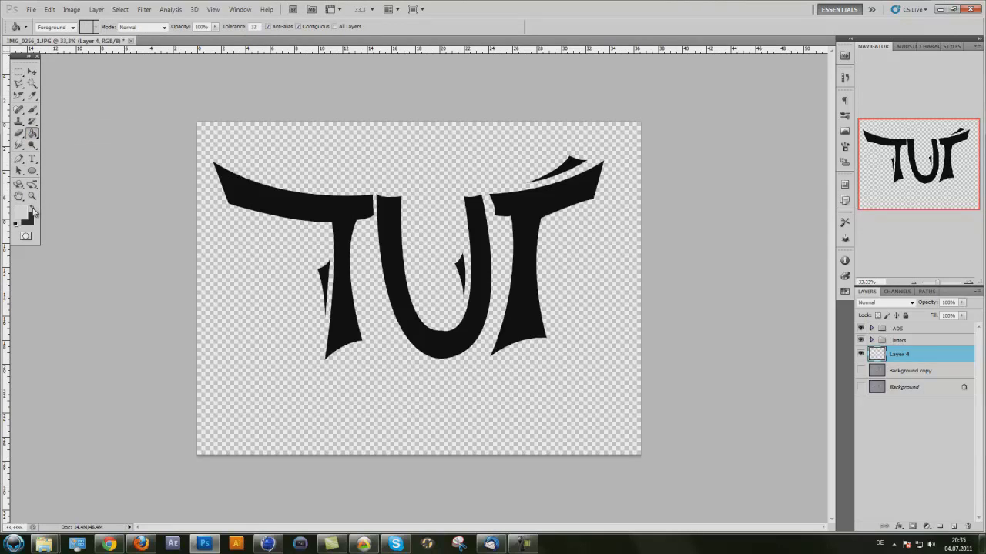
click(283, 183)
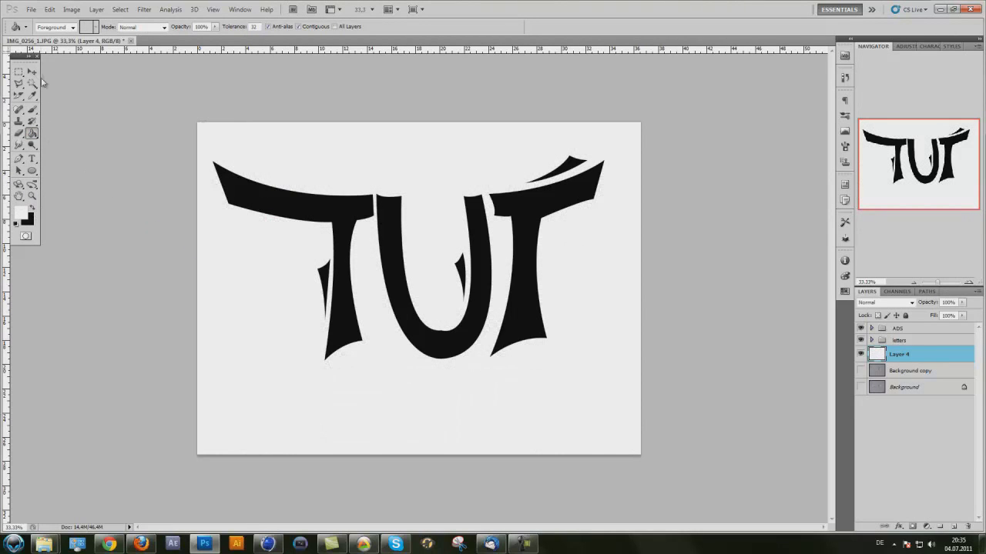
Add an outside stroke layer style to the first T's layer with color 333333 and a size of 3 px.
click(33, 73)
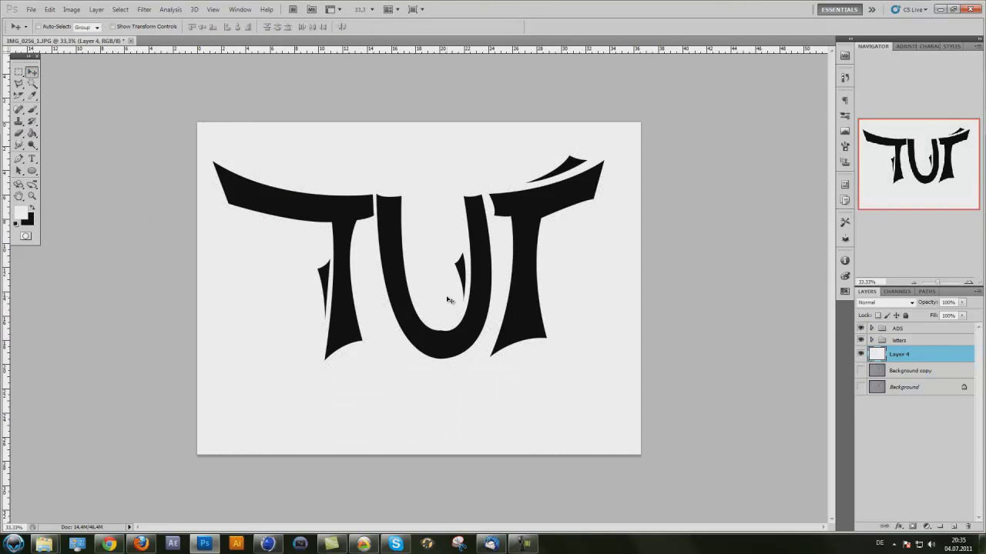
click(872, 341)
double_click(911, 389)
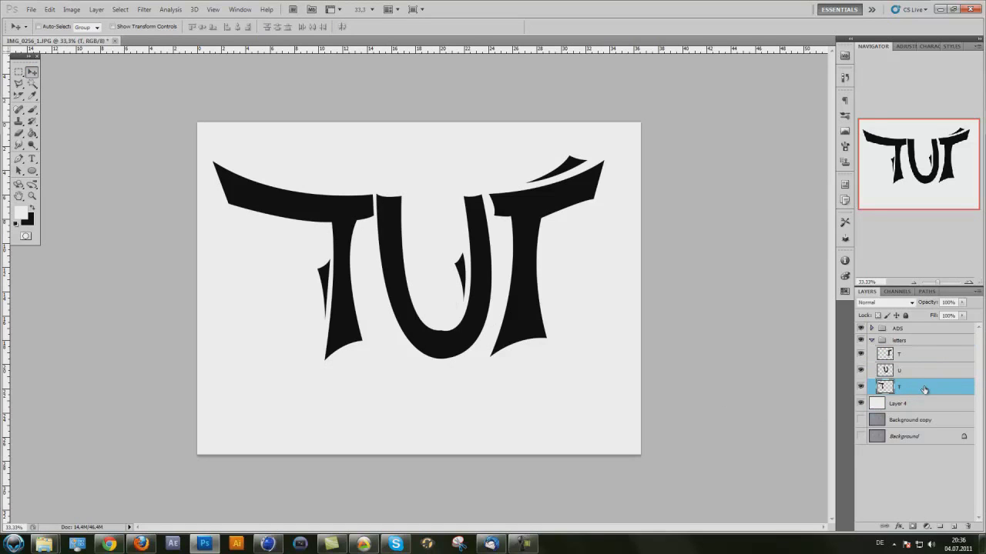
drag(594, 312, 616, 183)
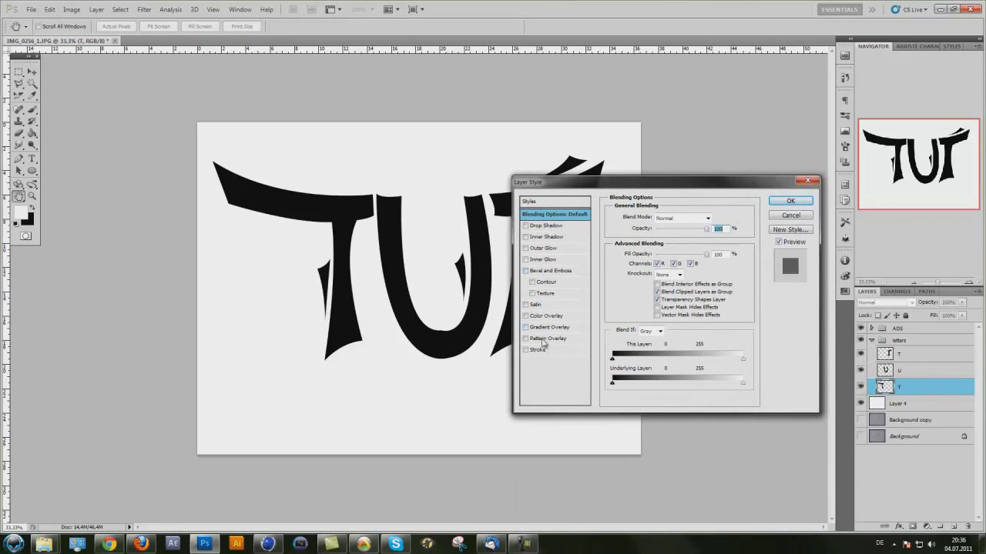
click(537, 351)
click(629, 283)
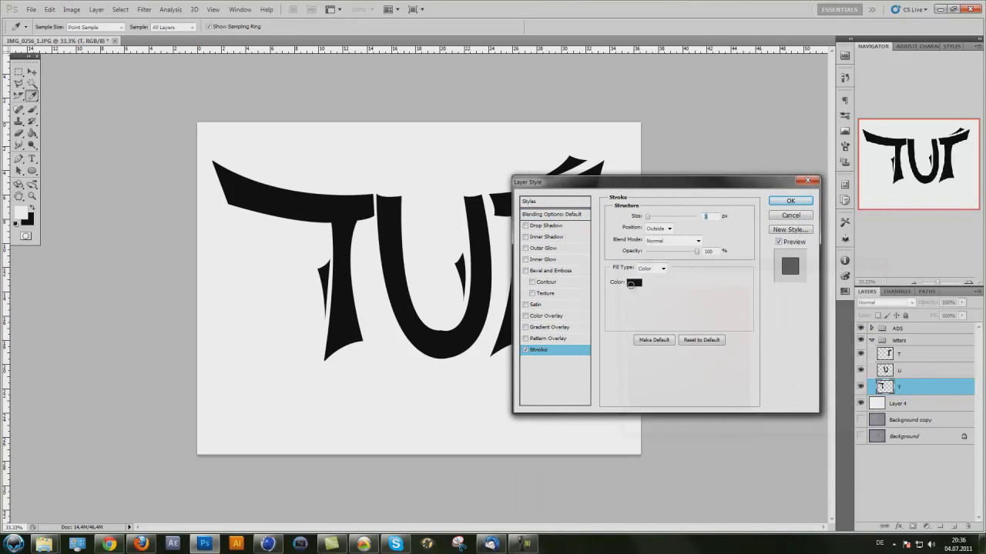
drag(635, 328, 602, 393)
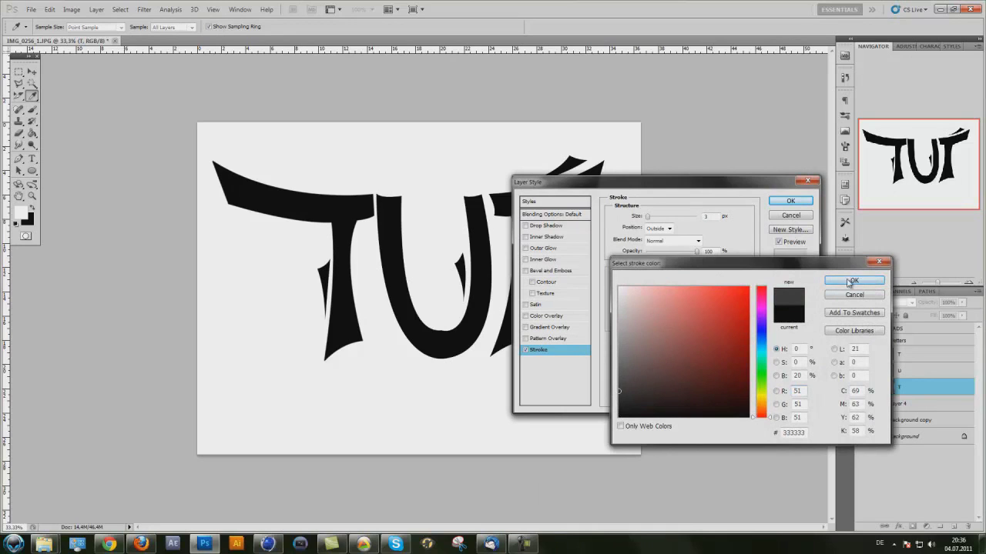
click(852, 281)
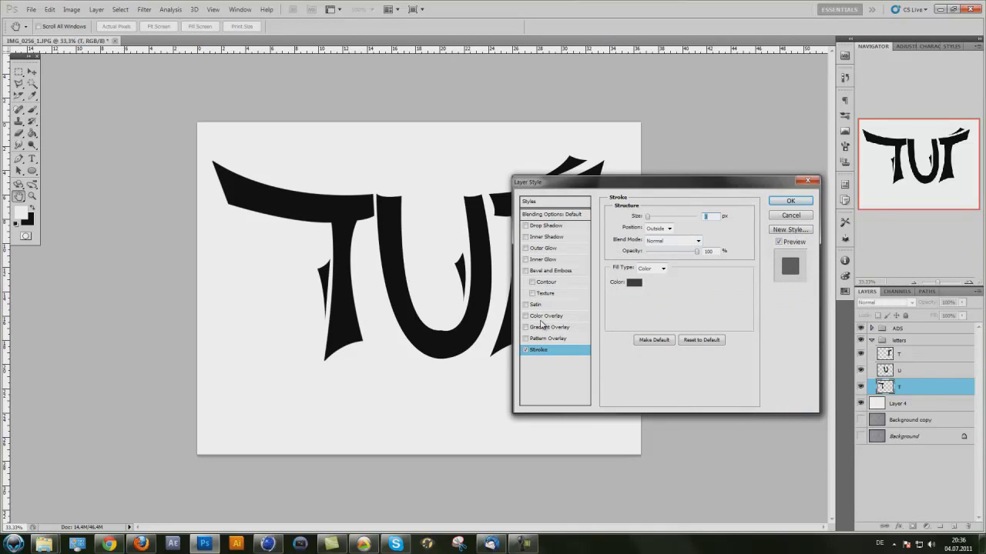
text(5)
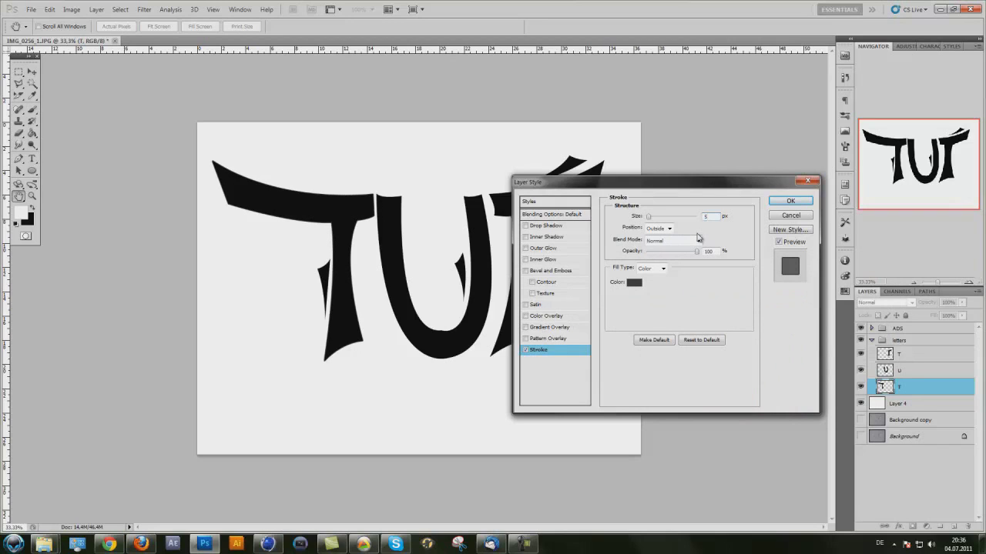
text(3)
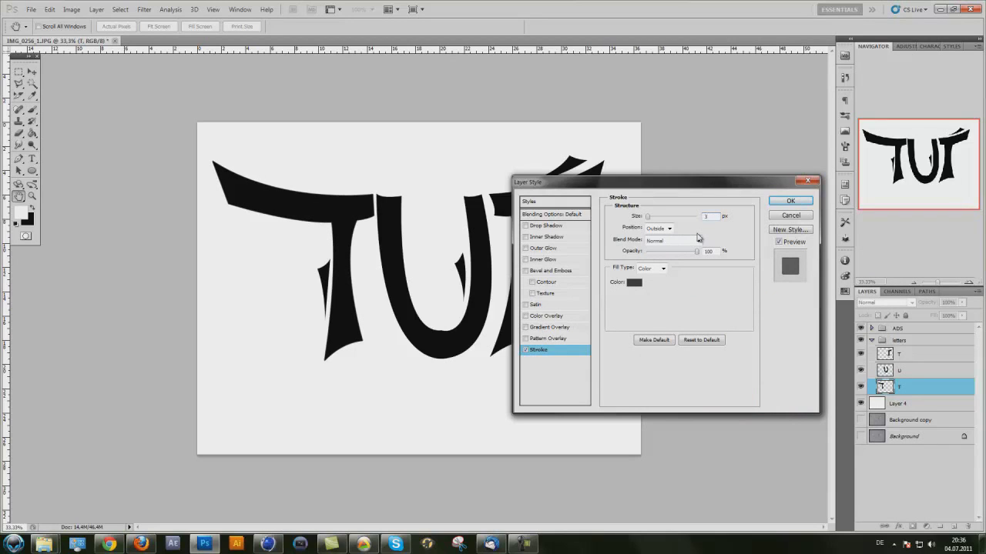
Add a gradient overlay to the first T and change the gradient's light end stop to gray 828282.
click(567, 329)
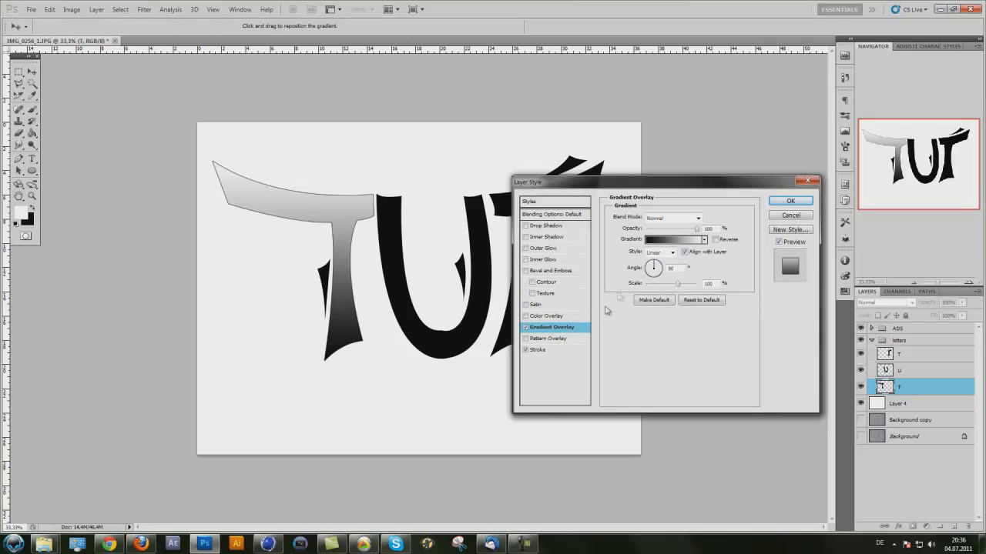
click(675, 240)
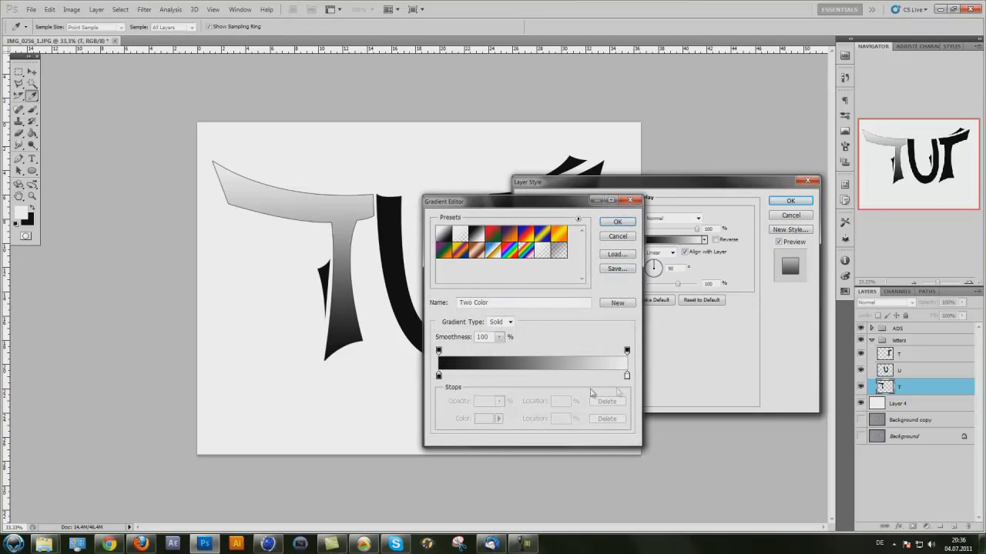
double_click(627, 375)
click(615, 372)
drag(613, 371, 587, 354)
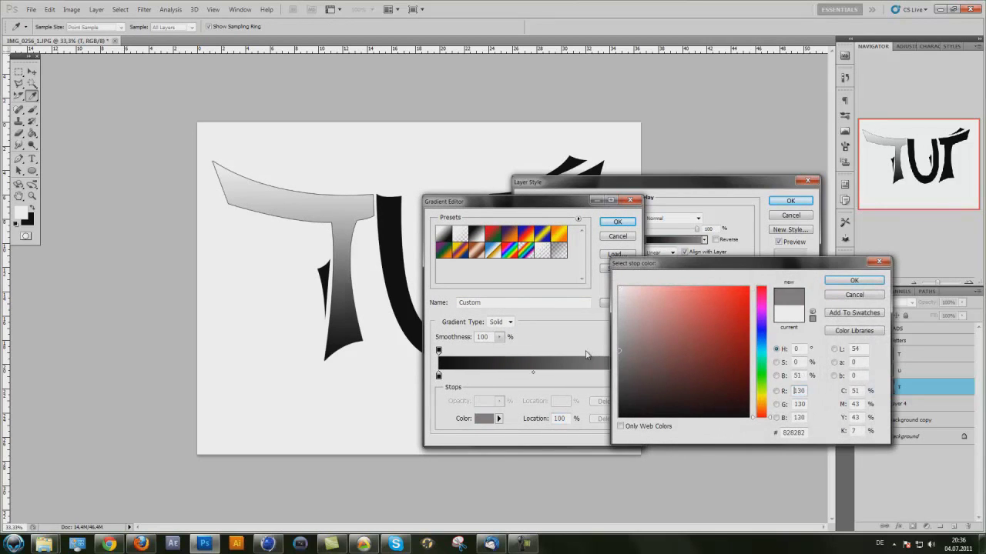
click(854, 281)
click(622, 222)
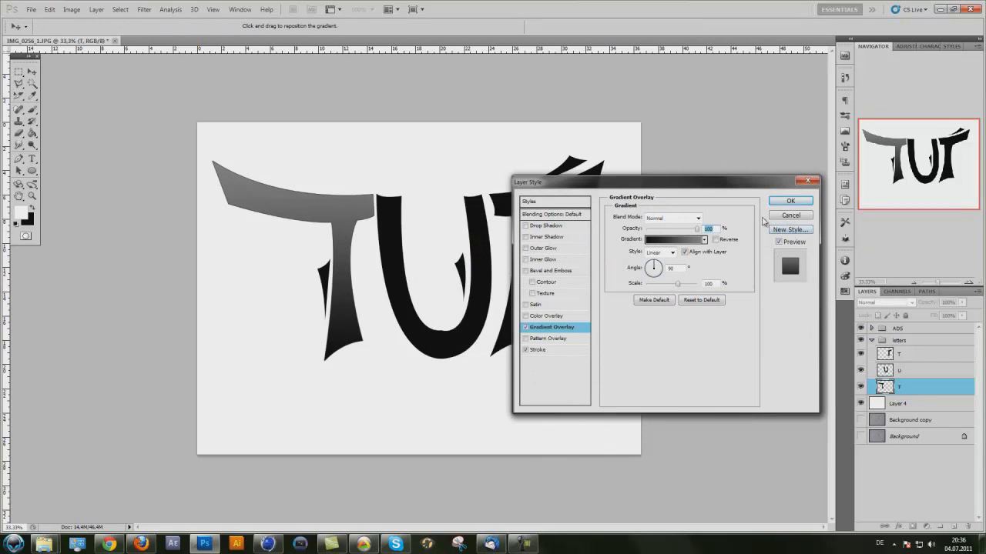
Add a drop shadow to the first T with 0 px distance, increased spread and 29 px size, and try out Bevel and Emboss.
click(545, 225)
drag(650, 259, 665, 273)
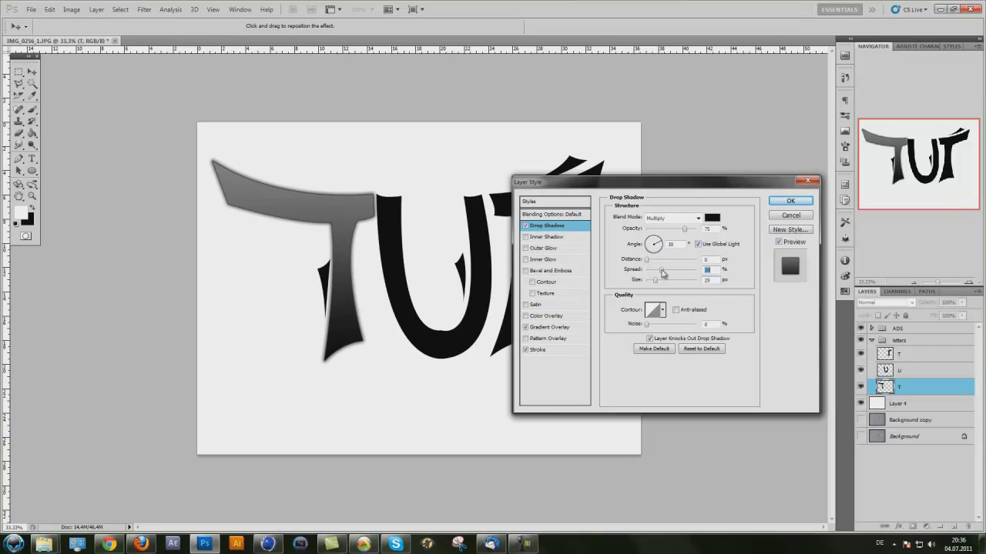
click(549, 272)
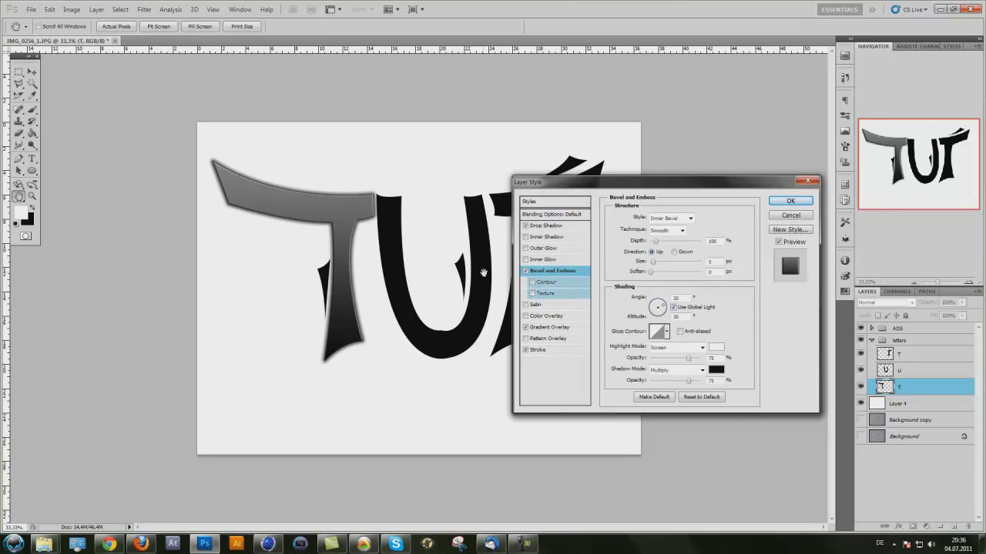
click(526, 271)
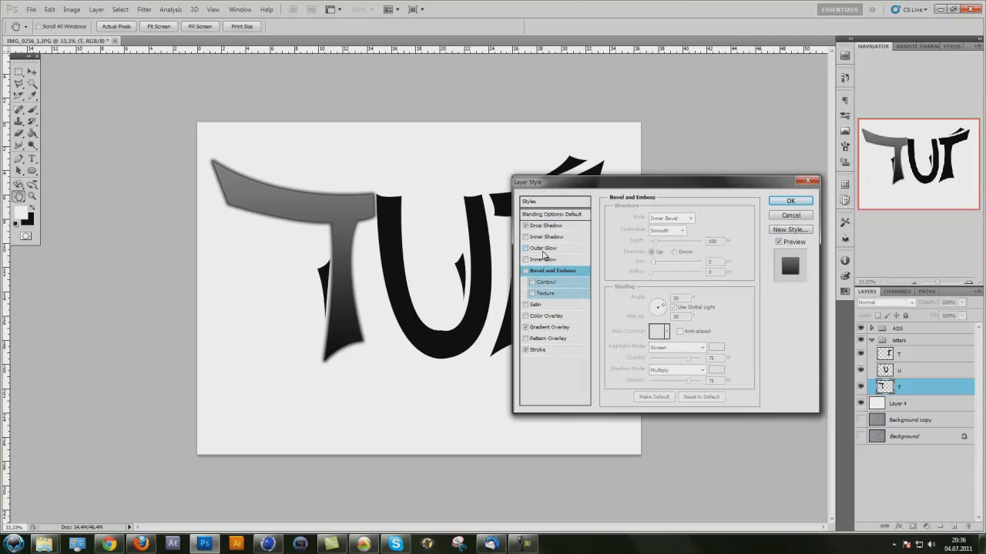
Try an inner shadow and an inner glow in green 6cff00 and red ff0000 on the first T, and discard them.
click(526, 249)
click(526, 237)
click(526, 237)
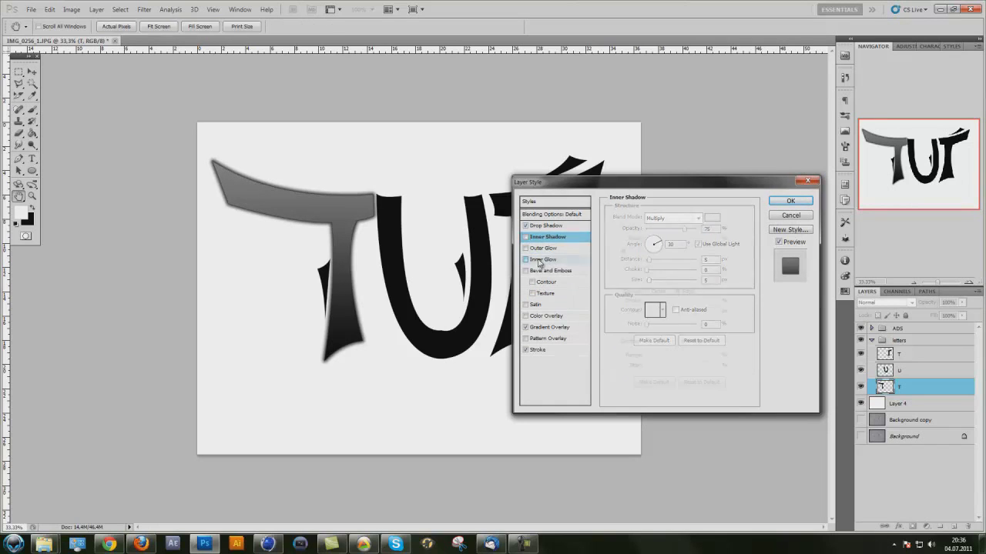
click(526, 260)
click(633, 252)
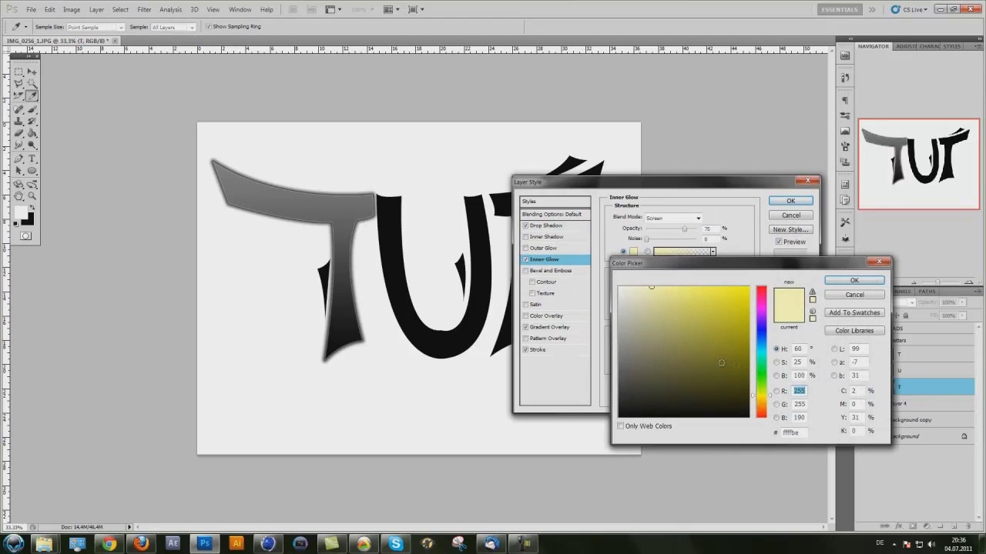
click(759, 383)
click(748, 288)
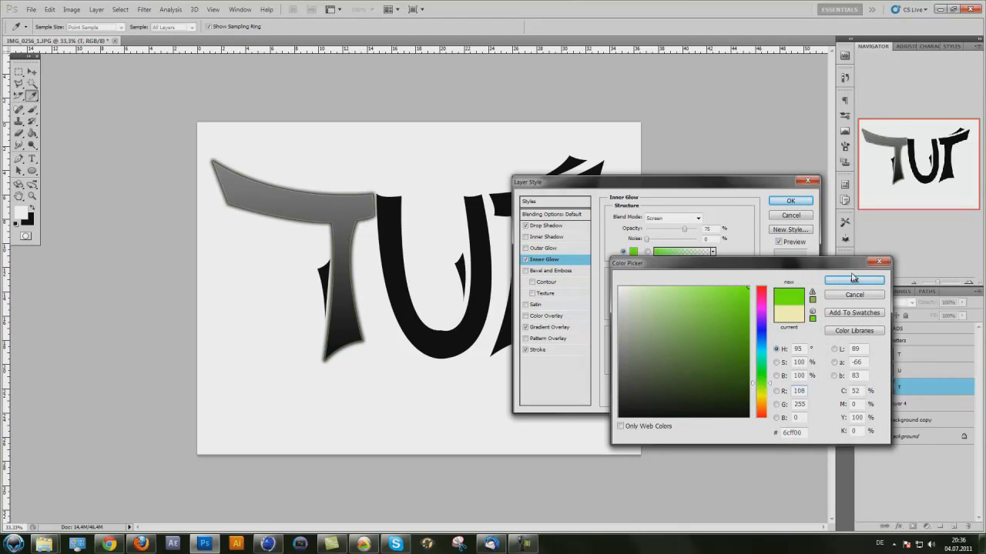
click(761, 414)
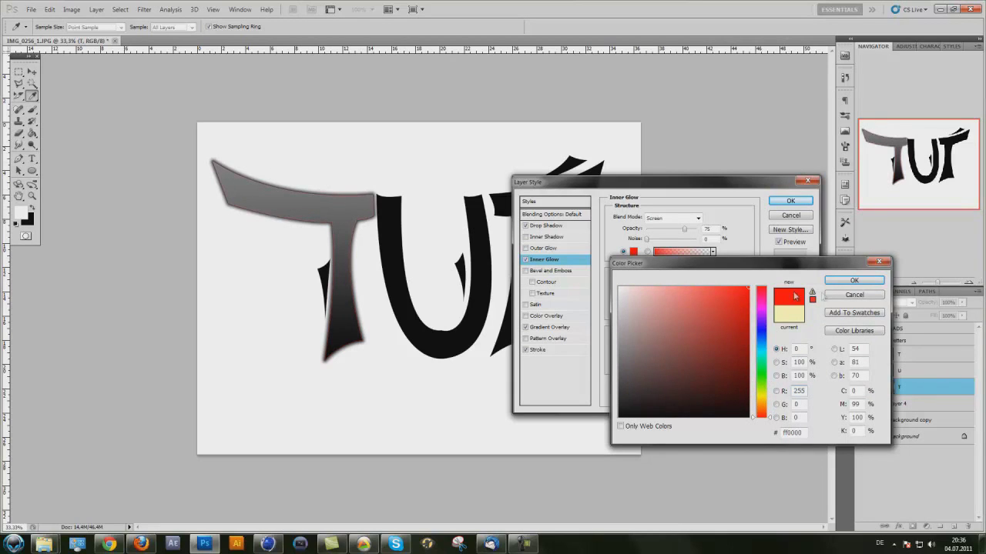
click(830, 296)
click(525, 259)
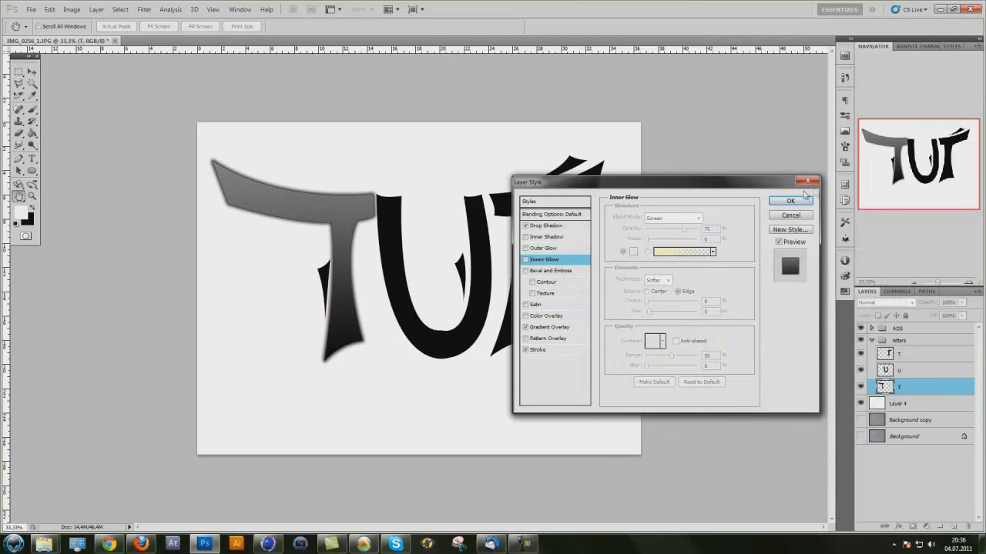
Apply the first T's layer style with drop shadow, gradient overlay and stroke, and collapse its effects list.
click(806, 205)
key(v)
click(970, 387)
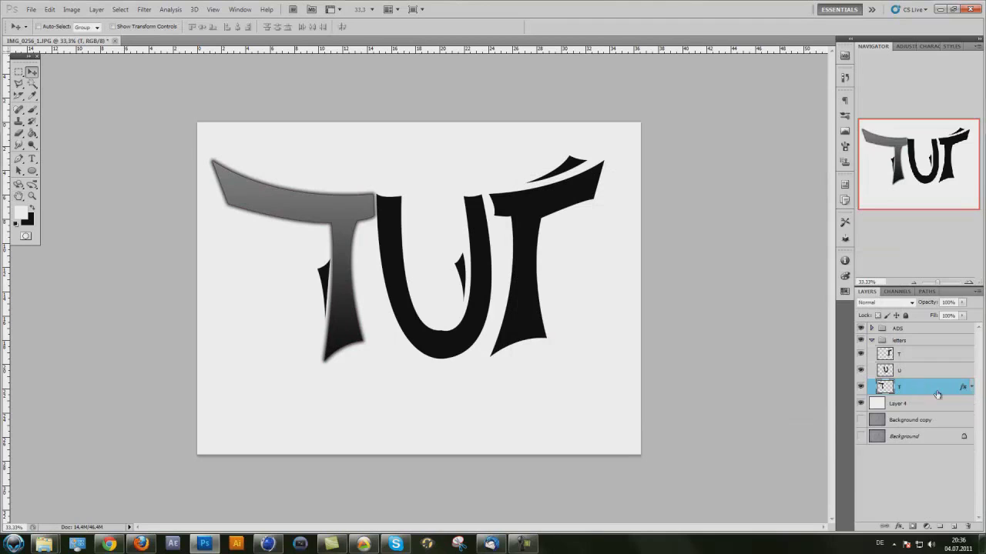
Copy the first T's layer style onto the U and second T layers, and collapse their effects and the letters group.
right_click(937, 394)
click(912, 326)
click(926, 370)
shift+click(924, 353)
right_click(929, 357)
click(925, 305)
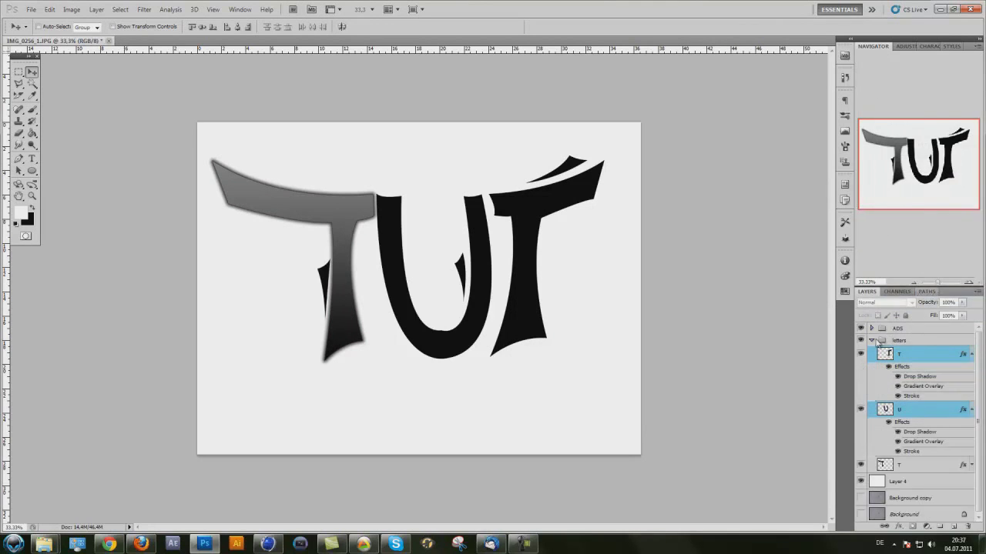
click(971, 354)
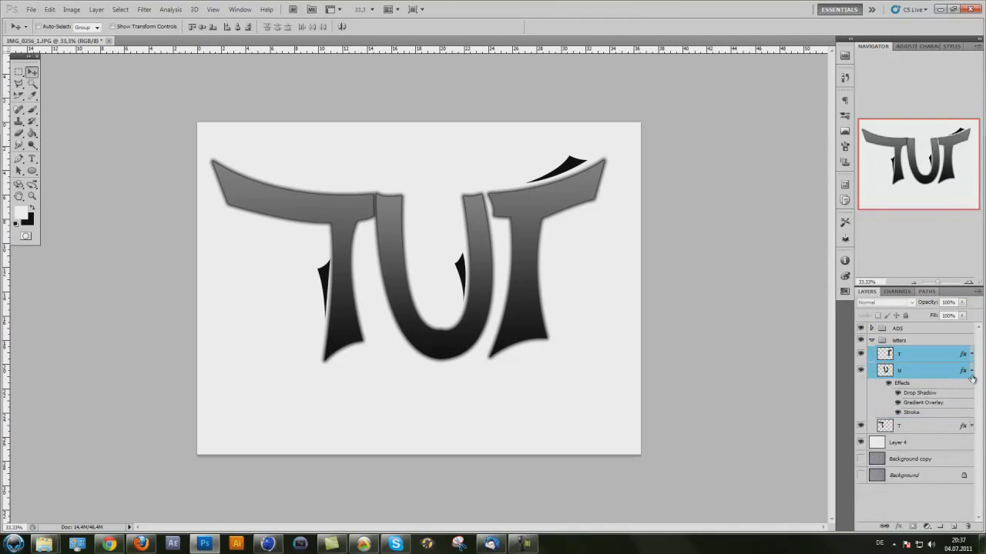
click(971, 372)
click(871, 340)
Paste the copied layer style onto Layer 1, Layer 2 and Layer 3 in the ADS group and collapse their effects.
click(871, 328)
click(905, 342)
shift+click(905, 375)
right_click(905, 375)
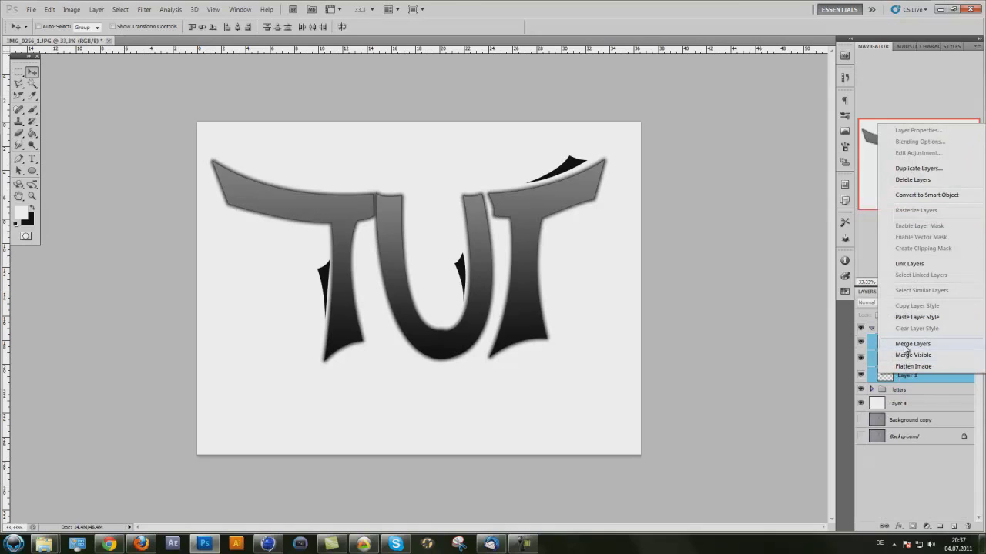
click(909, 317)
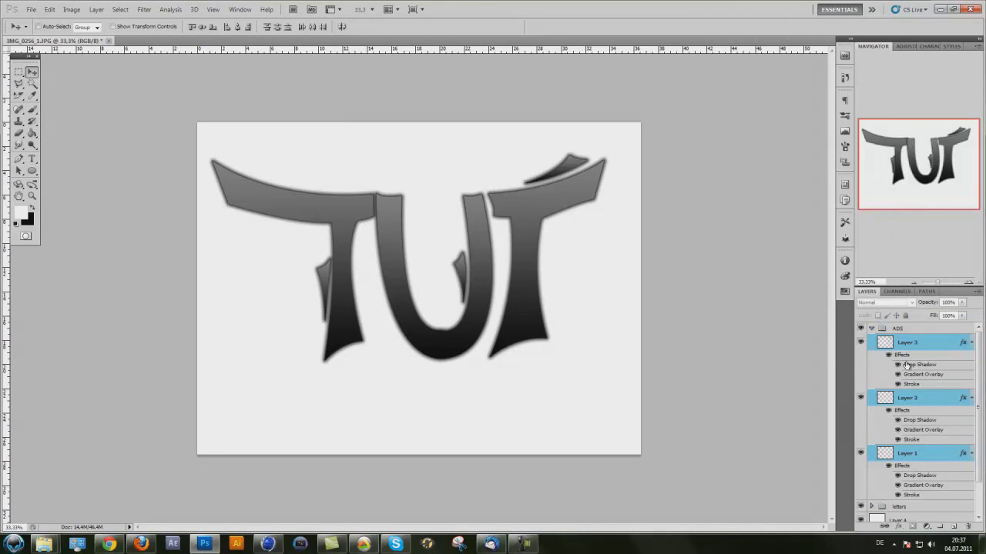
click(971, 342)
click(972, 359)
click(971, 380)
click(972, 375)
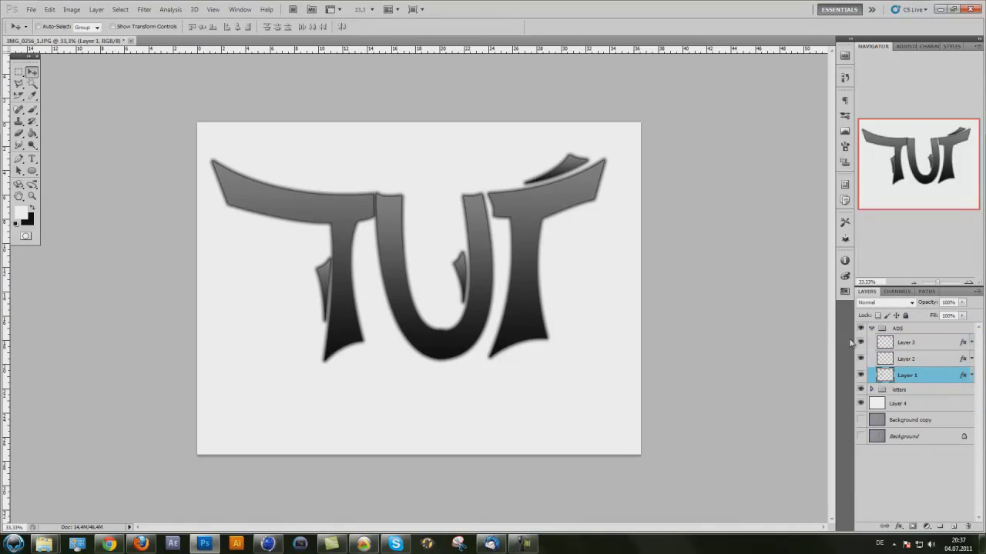
click(871, 328)
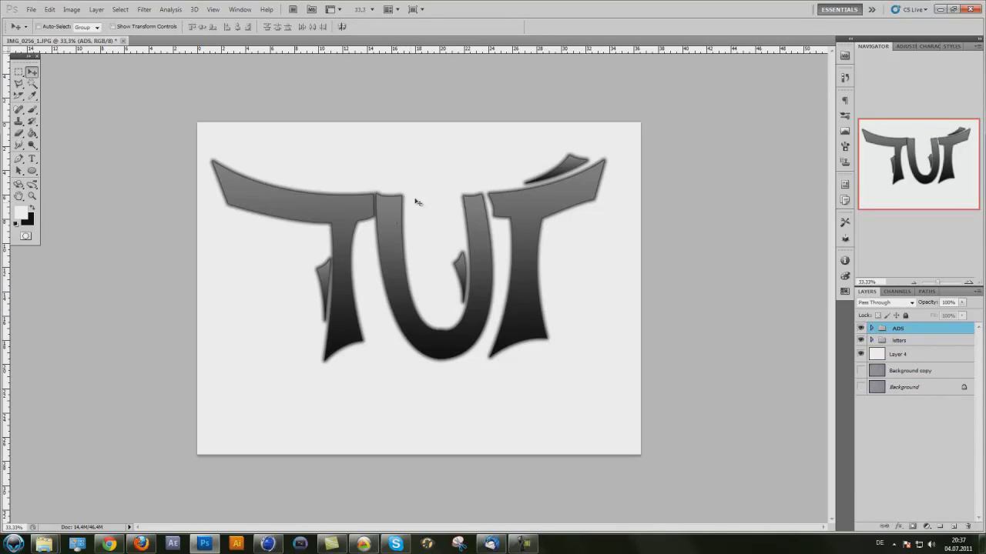
Clear the layer style from all three accent layers in the ADS group and collapse the group.
click(872, 329)
click(906, 342)
shift+click(906, 375)
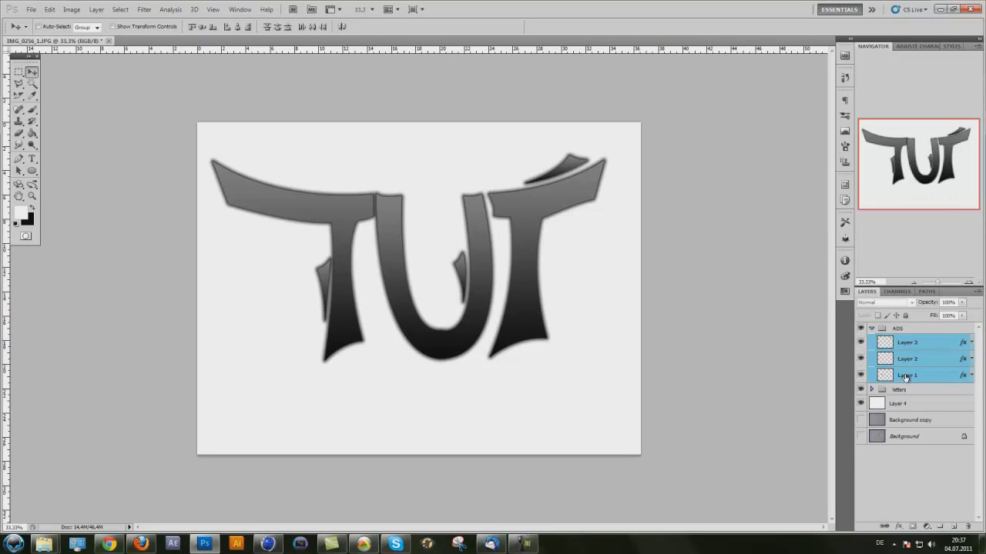
right_click(906, 377)
click(917, 319)
right_click(914, 350)
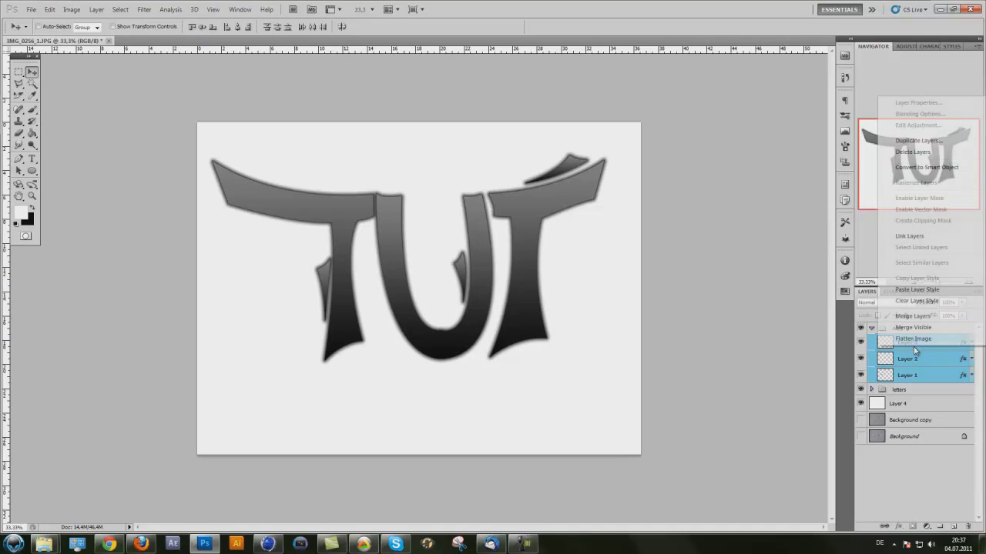
click(920, 316)
click(872, 329)
Clear the layer style from the T, U and T layers in the letters group and collapse the group.
click(871, 341)
click(899, 354)
shift+click(900, 387)
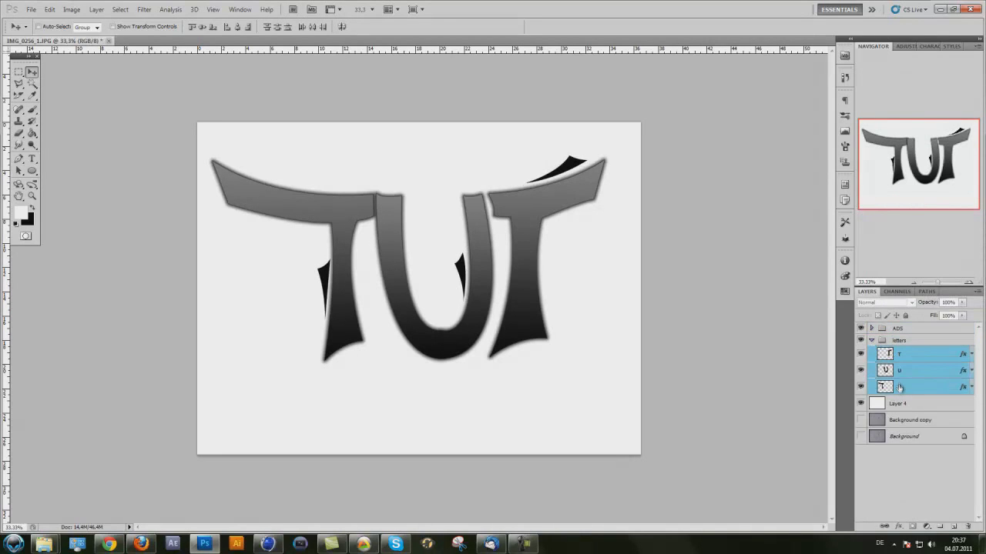
right_click(900, 388)
click(911, 339)
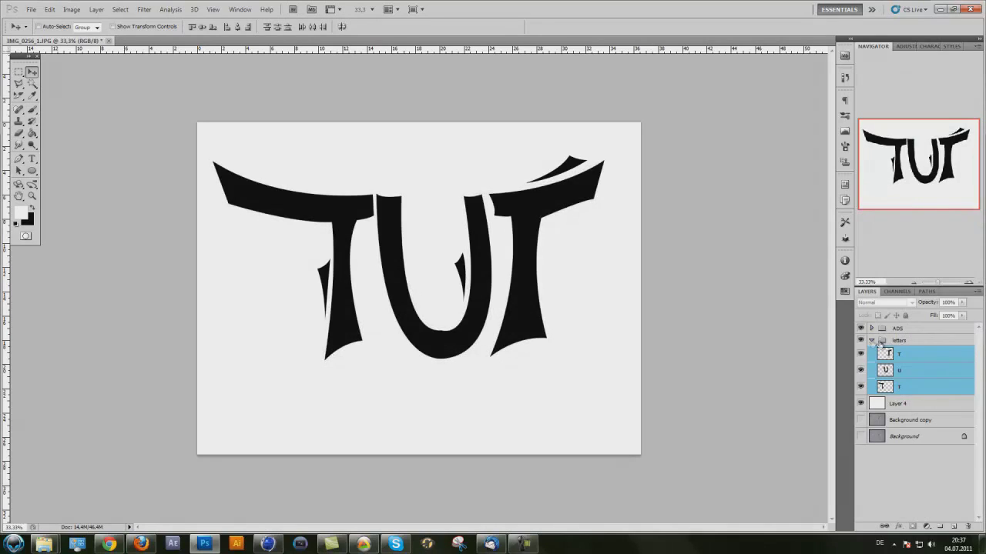
click(871, 340)
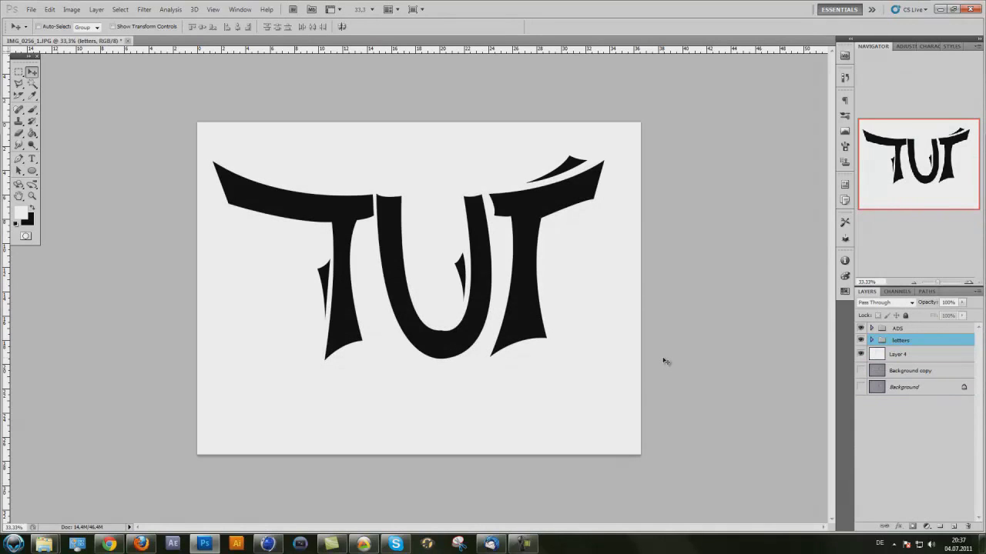
click(522, 544)
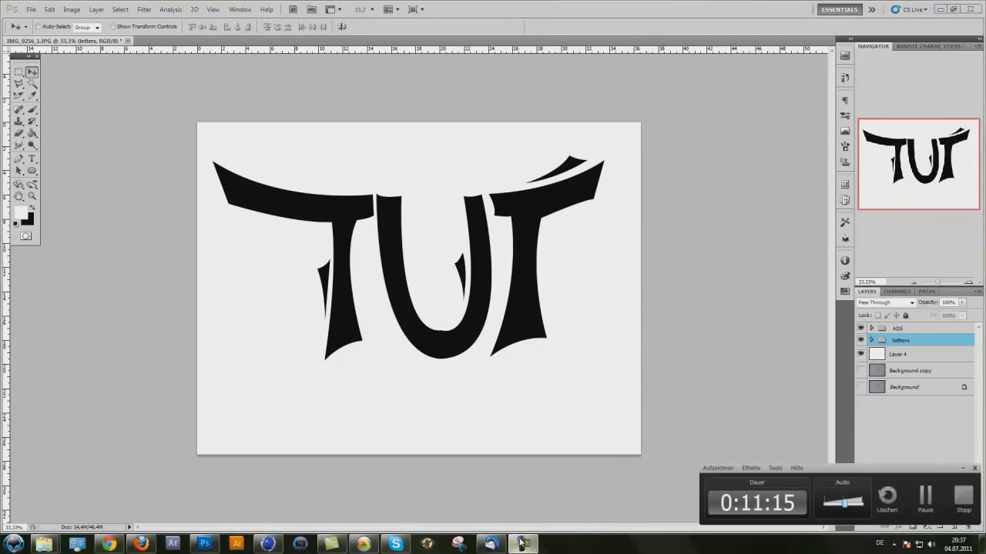
click(522, 544)
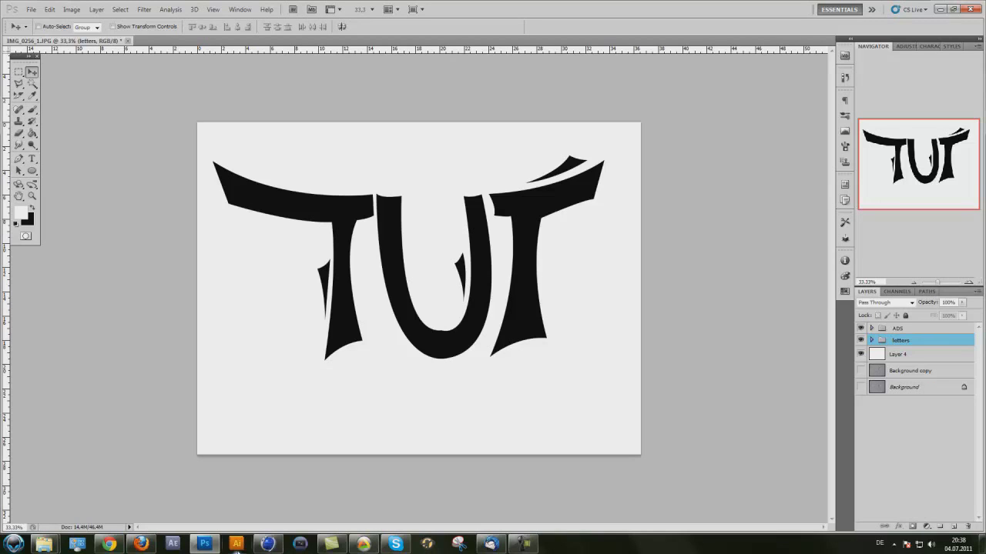
Examine the edges and lower curve of the U up close at up to 600% magnification.
mouse_move(267, 543)
click(969, 283)
click(969, 283)
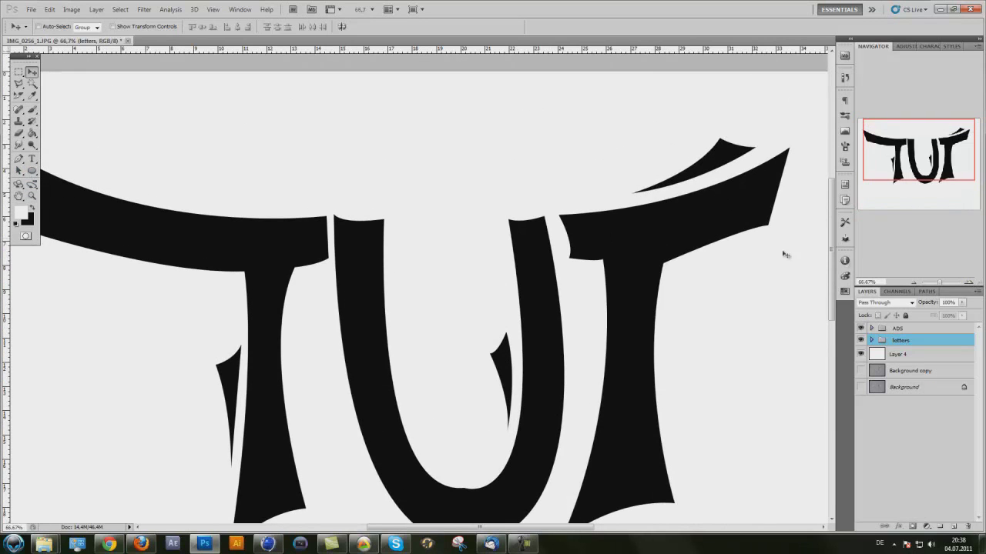
click(968, 282)
click(969, 282)
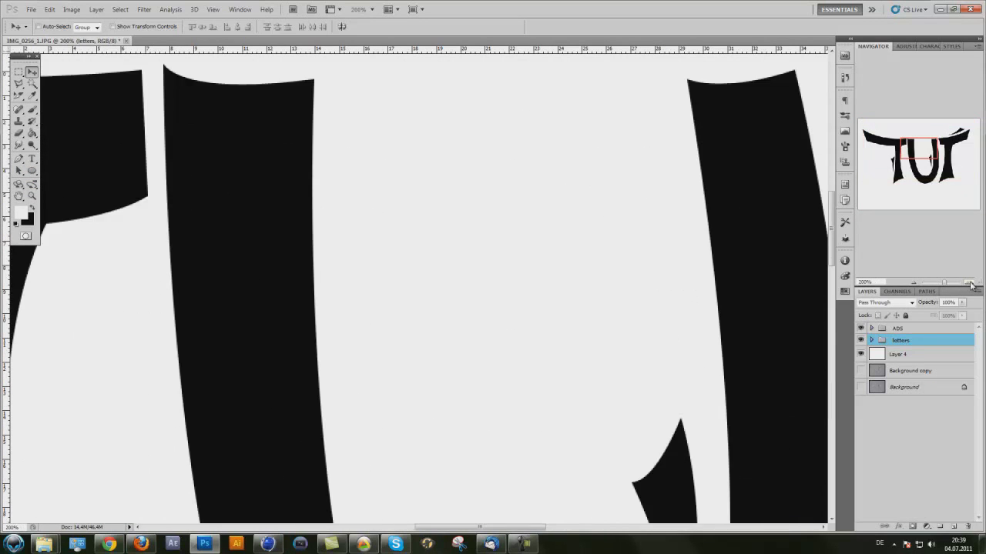
click(969, 282)
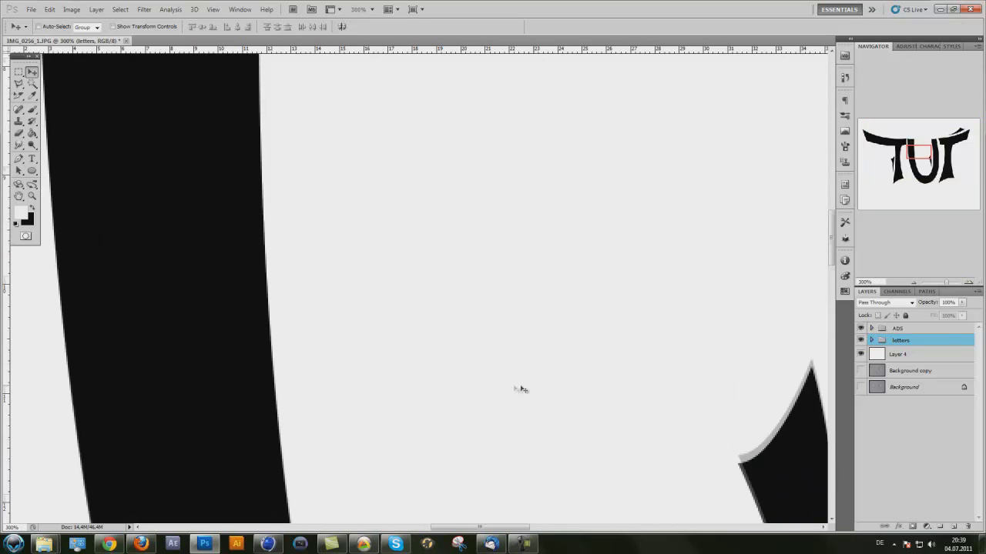
scroll(521, 389, down, 10)
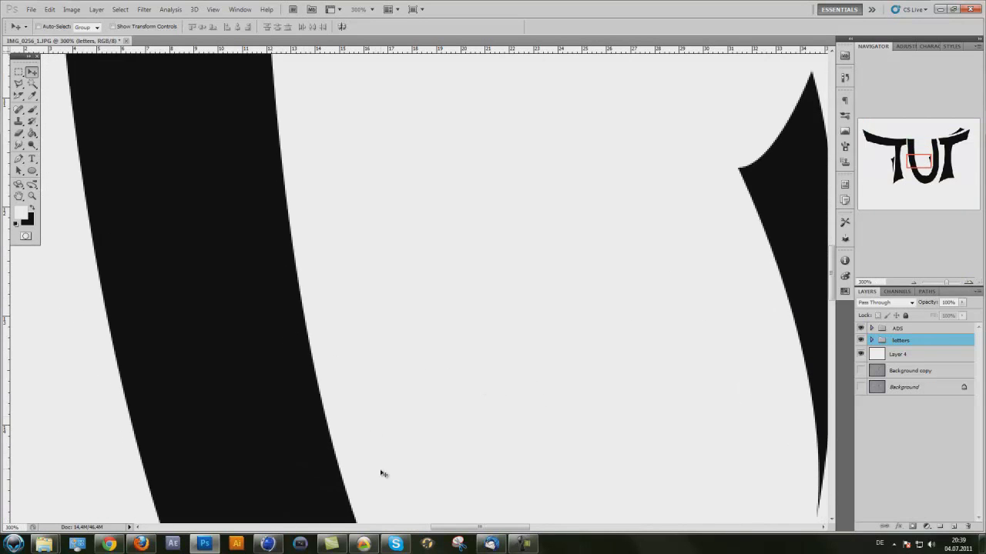
scroll(383, 473, down, 10)
scroll(530, 426, down, 3)
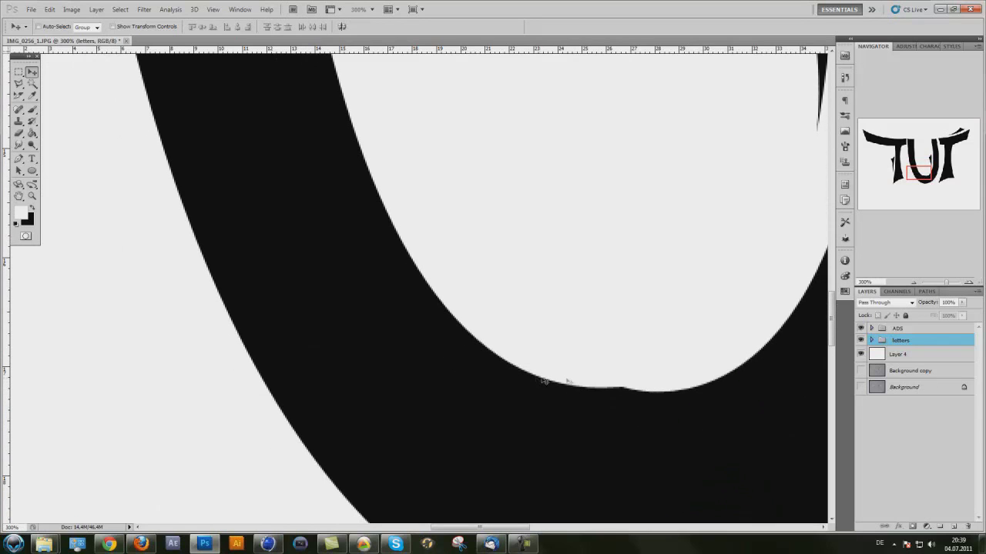
scroll(676, 377, down, 5)
scroll(676, 378, up, 4)
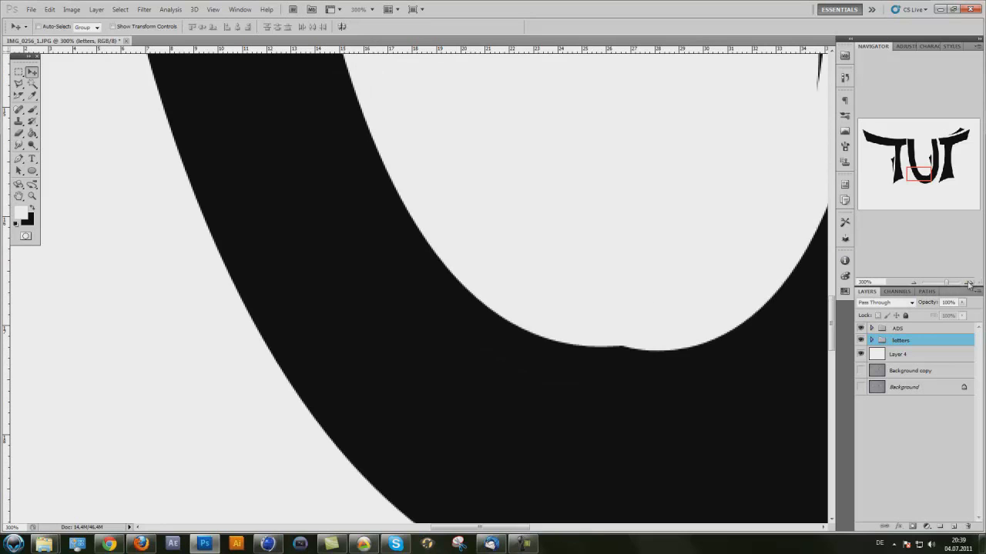
click(969, 284)
click(968, 284)
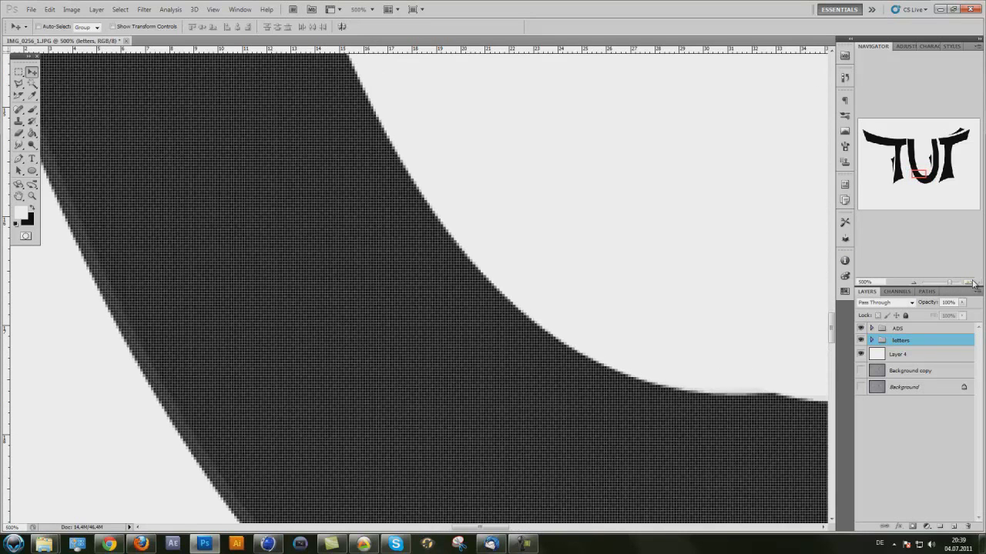
click(972, 284)
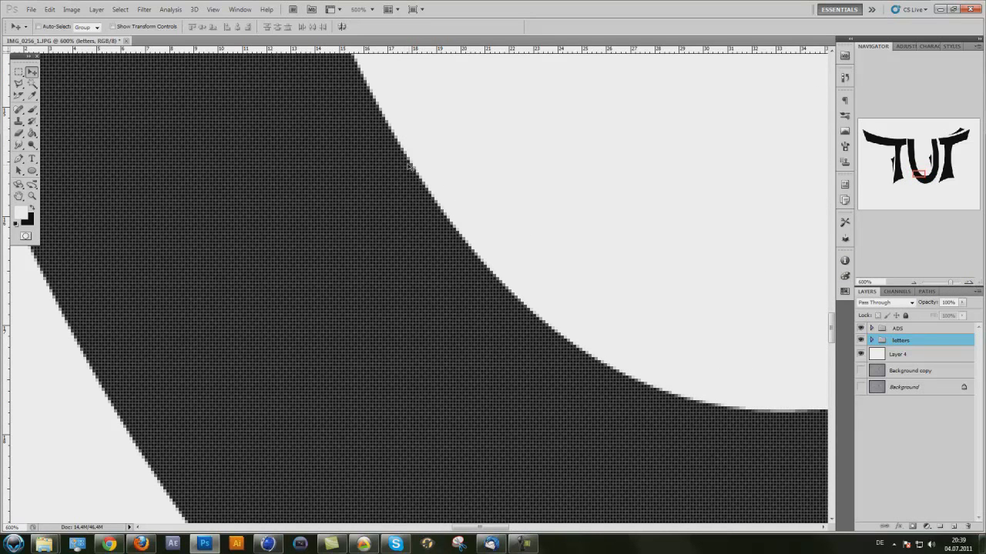
Return to an overview of the whole TUT lettering and view it at 50% magnification.
click(914, 283)
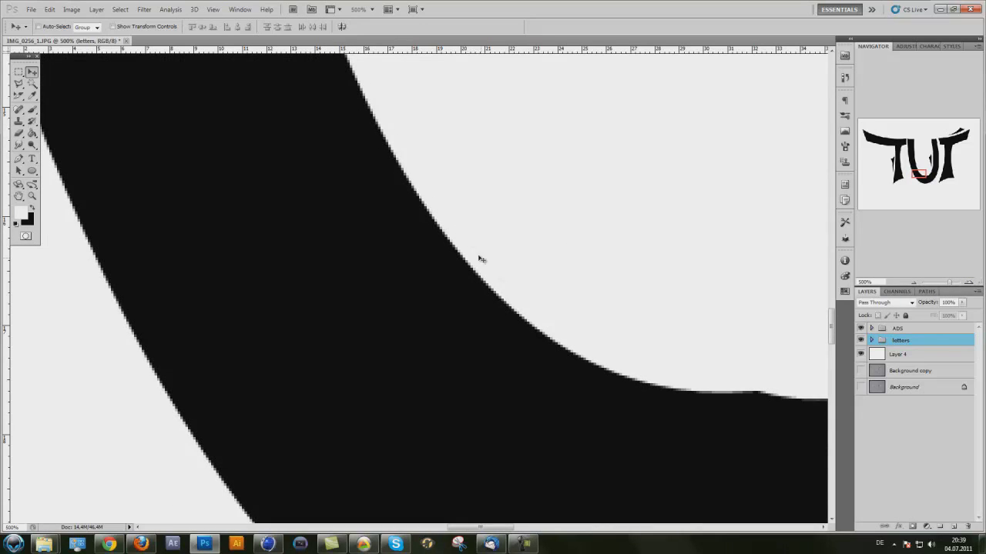
click(913, 283)
click(913, 283)
click(914, 284)
click(914, 284)
click(915, 287)
click(914, 285)
click(914, 285)
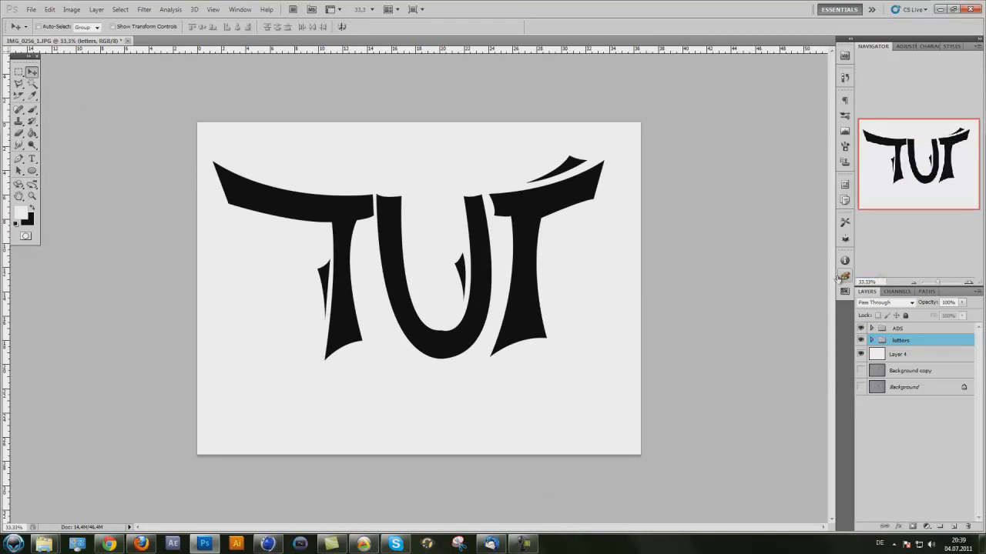
click(968, 284)
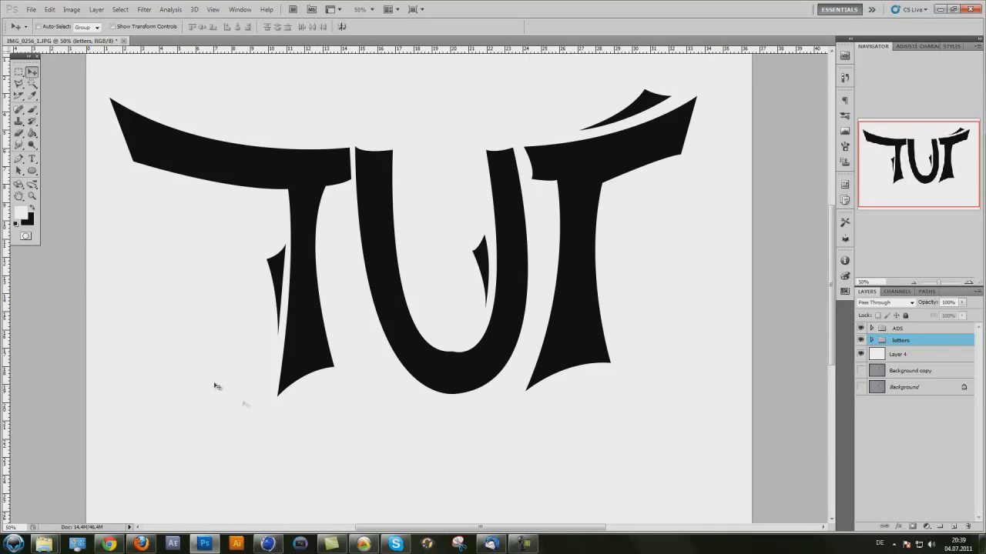
click(523, 544)
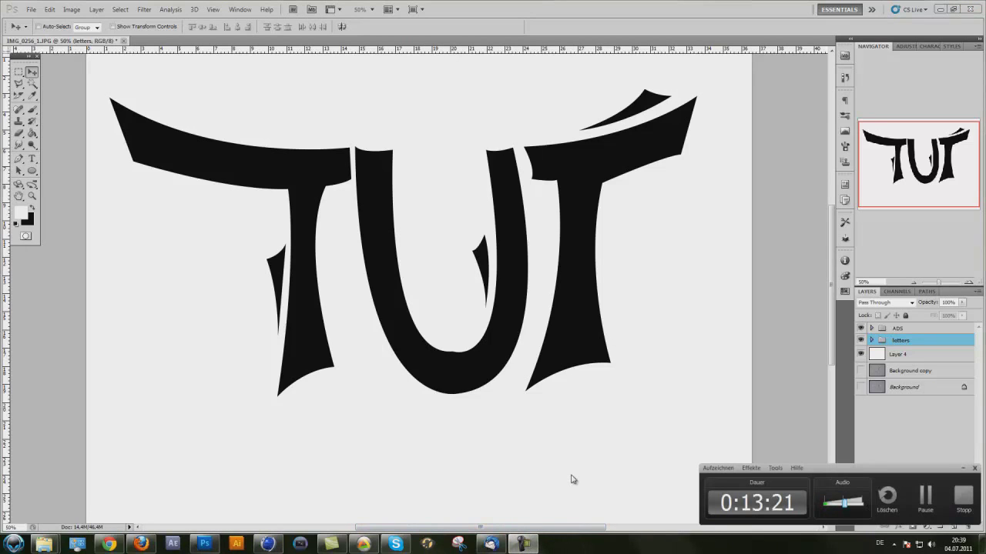